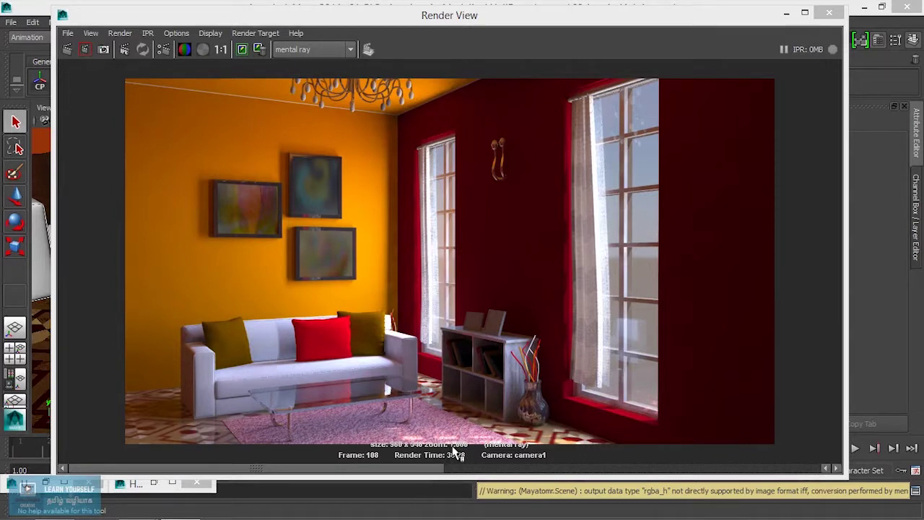
Step: Close the room render preview and orbit the view toward the window and shelf
{"action": "left_click", "coordinate": [786, 13]}
{"action": "left_click_drag", "start_coordinate": [442, 256], "coordinate": [392, 271], "text": "alt"}
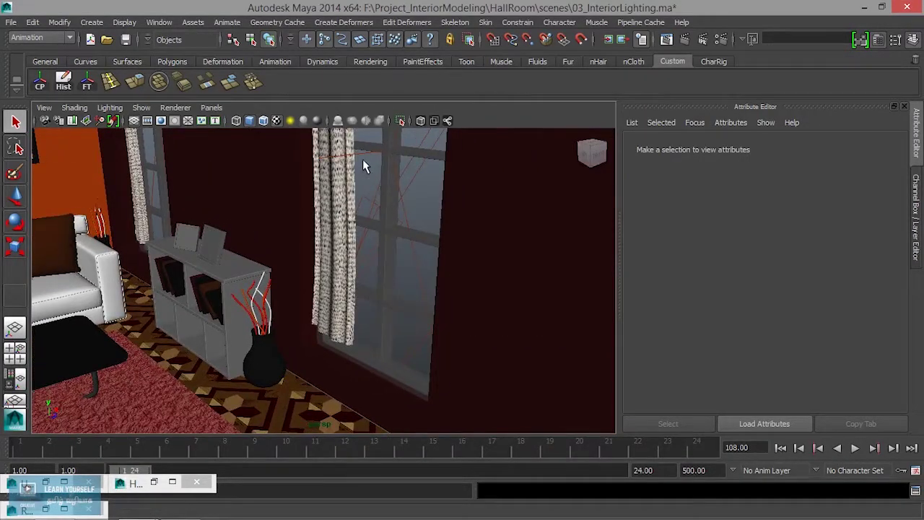
Step: Confirm areaLight2's mental ray area light uses 256 High Samples, then reopen the last render
{"action": "left_click", "coordinate": [366, 153]}
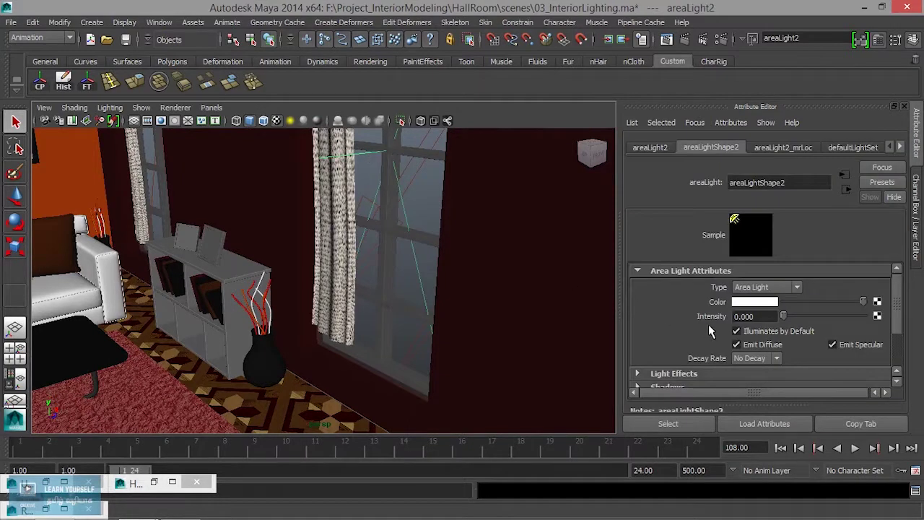
{"action": "scroll", "coordinate": [732, 325], "scroll_direction": "down", "scroll_amount": 2}
{"action": "left_click", "coordinate": [678, 352]}
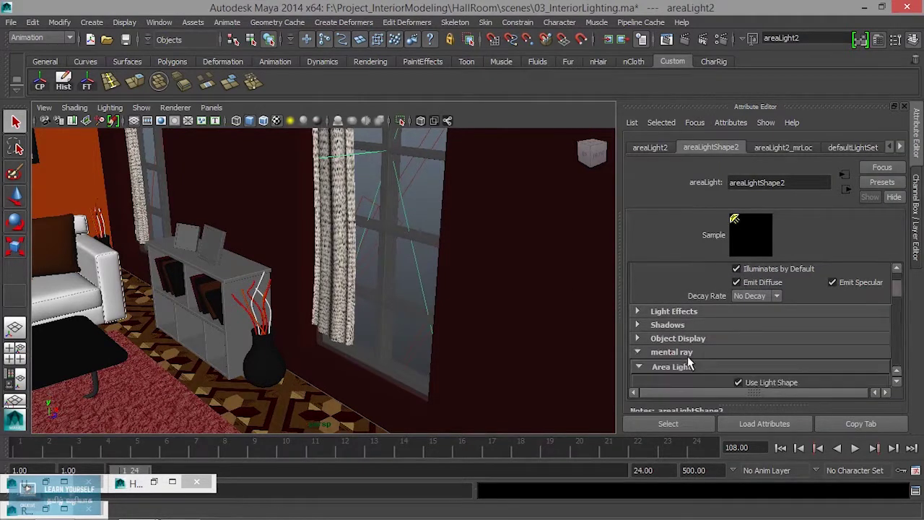
{"action": "scroll", "coordinate": [726, 356], "scroll_direction": "down", "scroll_amount": 1}
{"action": "scroll", "coordinate": [728, 353], "scroll_direction": "down", "scroll_amount": 3}
{"action": "scroll", "coordinate": [729, 355], "scroll_direction": "up", "scroll_amount": 1}
{"action": "double_click", "coordinate": [744, 292]}
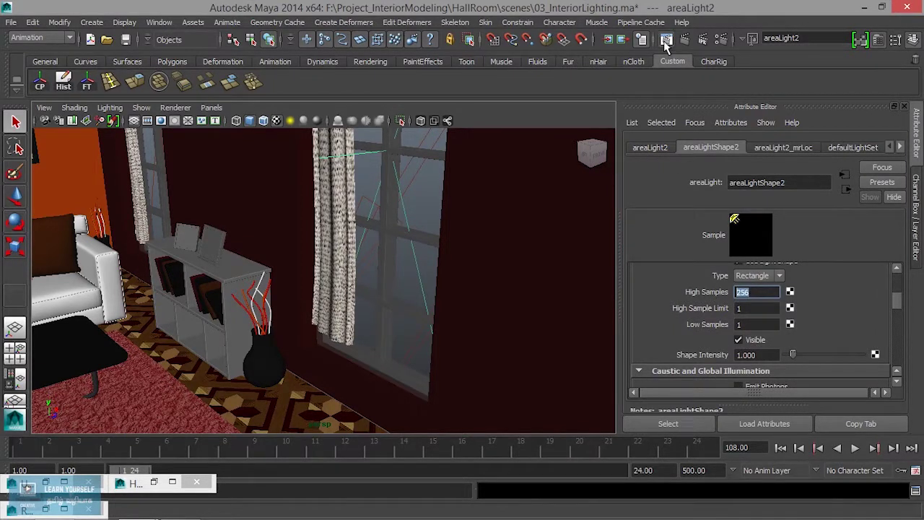
{"action": "left_click", "coordinate": [665, 41]}
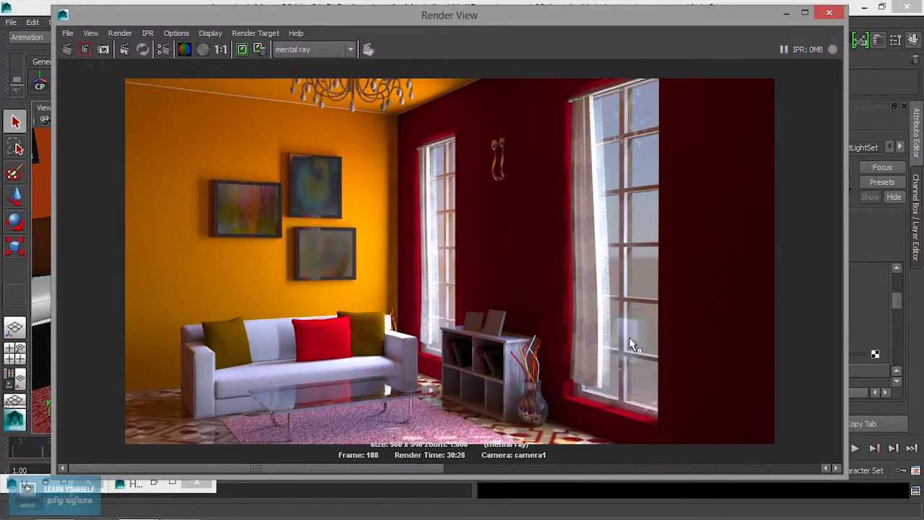
Step: Zoom and pan the render onto the shelf's blank picture frames, then return to the scene view
{"action": "scroll", "coordinate": [386, 311], "scroll_direction": "up", "scroll_amount": 3}
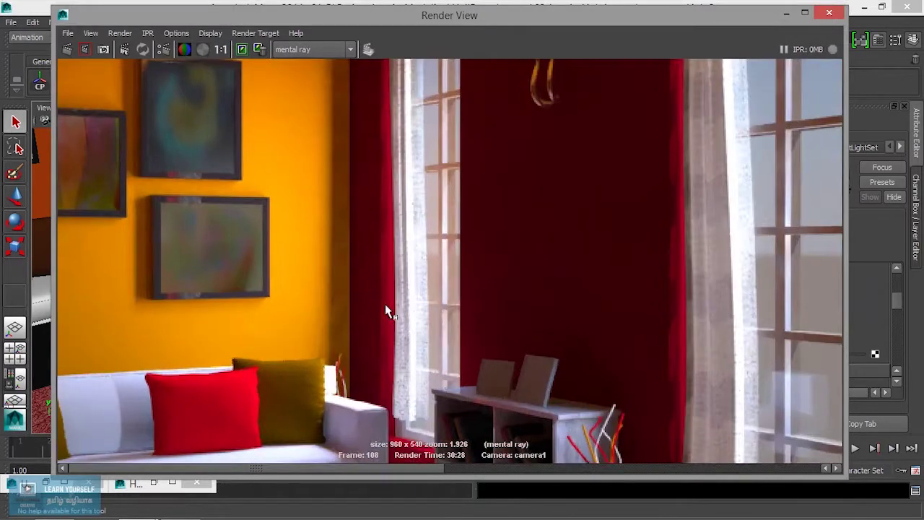
{"action": "mouse_move", "coordinate": [385, 309]}
{"action": "middle_mouse_down"}
{"action": "mouse_move", "coordinate": [381, 155]}
{"action": "mouse_move", "coordinate": [325, 130]}
{"action": "mouse_move", "coordinate": [325, 291]}
{"action": "mouse_move", "coordinate": [390, 365]}
{"action": "mouse_move", "coordinate": [375, 73]}
{"action": "middle_mouse_up"}
{"action": "scroll", "coordinate": [376, 74], "scroll_direction": "up", "scroll_amount": 1}
{"action": "scroll", "coordinate": [429, 118], "scroll_direction": "up", "scroll_amount": 1}
{"action": "scroll", "coordinate": [347, 176], "scroll_direction": "up", "scroll_amount": 1}
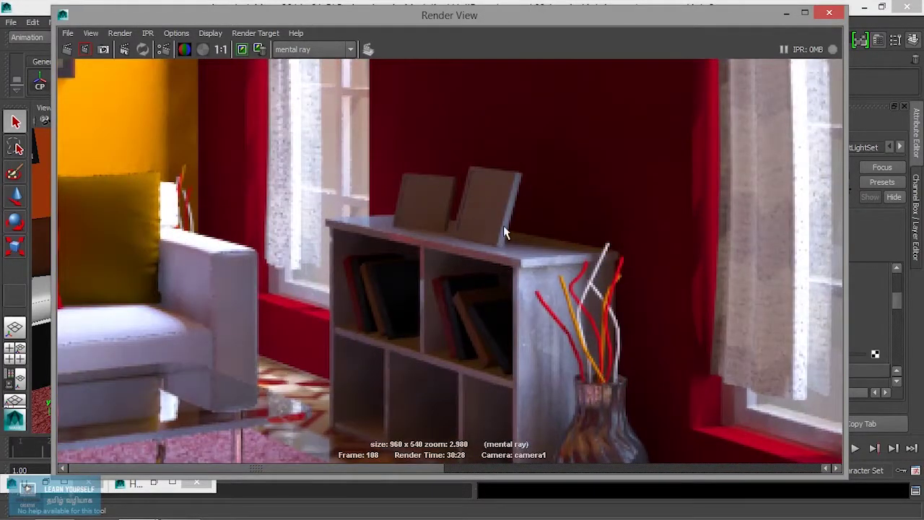
{"action": "left_click", "coordinate": [804, 12]}
{"action": "mouse_move", "coordinate": [282, 305]}
{"action": "left_mouse_down", "text": "alt"}
{"action": "mouse_move", "coordinate": [441, 351]}
{"action": "mouse_move", "coordinate": [206, 228]}
{"action": "left_mouse_up", "text": "alt"}
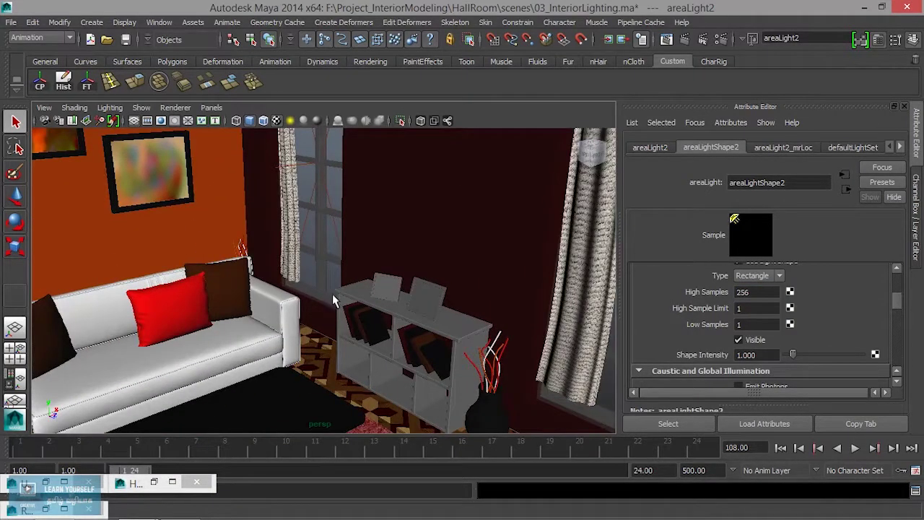
Step: Assign the existing BlackMat01 material to the right and left picture frame borders
{"action": "scroll", "coordinate": [339, 296], "scroll_direction": "up", "scroll_amount": 2}
{"action": "scroll", "coordinate": [339, 296], "scroll_direction": "up", "scroll_amount": 2}
{"action": "mouse_move", "coordinate": [338, 296]}
{"action": "left_mouse_down", "text": "alt"}
{"action": "mouse_move", "coordinate": [326, 320]}
{"action": "mouse_move", "coordinate": [334, 309]}
{"action": "left_mouse_up", "text": "alt"}
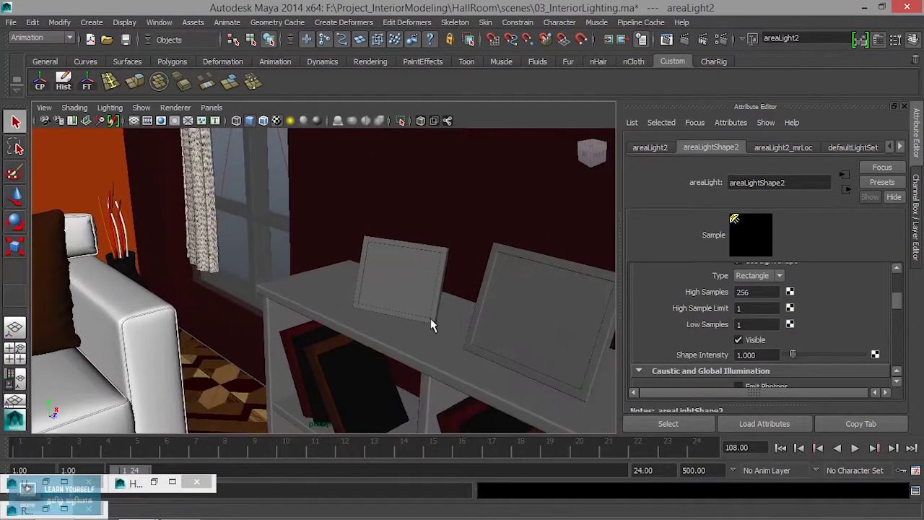
{"action": "left_click", "coordinate": [493, 262]}
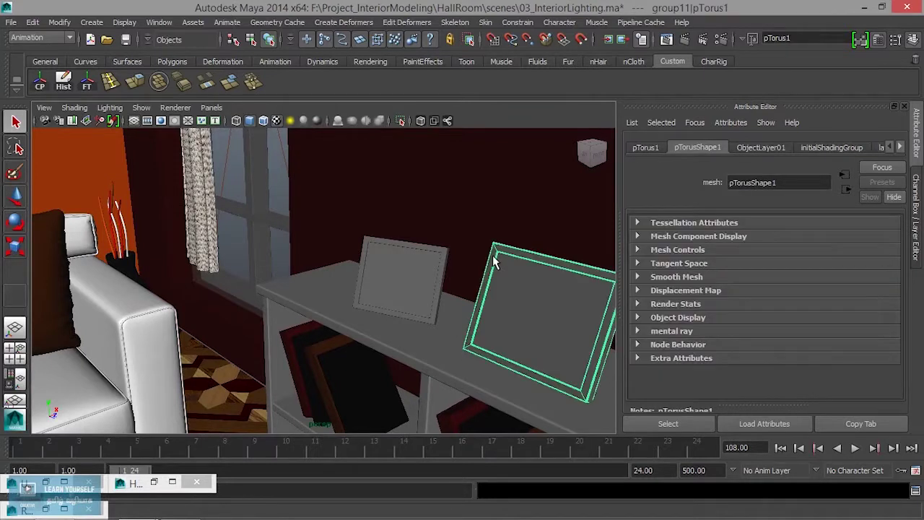
{"action": "right_click_drag", "start_coordinate": [493, 262], "coordinate": [498, 490]}
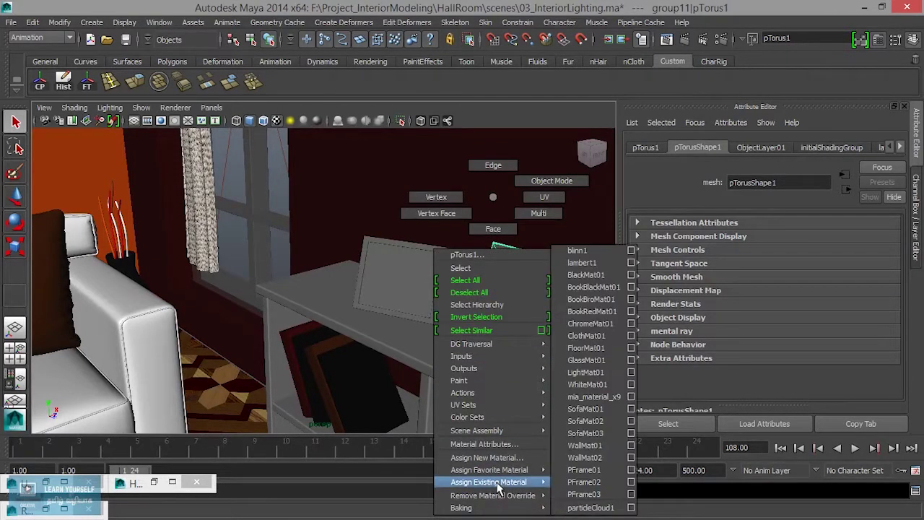
{"action": "right_click_drag", "start_coordinate": [498, 490], "coordinate": [585, 275]}
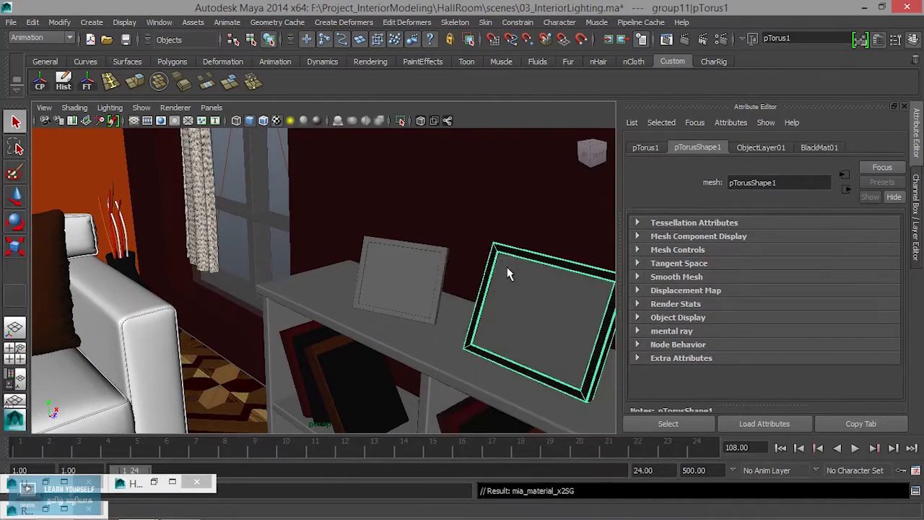
{"action": "left_click", "coordinate": [446, 275]}
{"action": "key", "text": "g"}
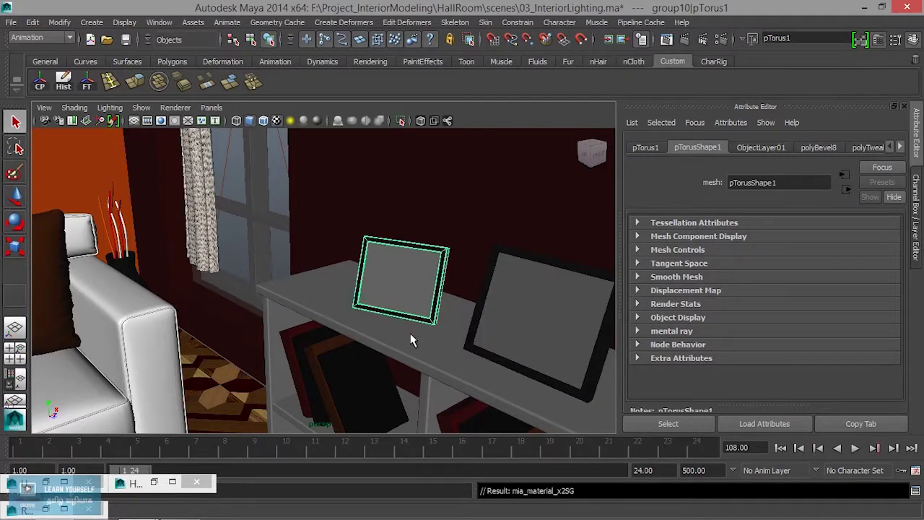
Step: Try a Surface Shader on the left frame's inner plane, undo it, and review the previous render
{"action": "left_click", "coordinate": [408, 292]}
{"action": "mouse_move", "coordinate": [417, 310]}
{"action": "left_mouse_down", "text": "alt"}
{"action": "mouse_move", "coordinate": [378, 313]}
{"action": "mouse_move", "coordinate": [497, 337]}
{"action": "mouse_move", "coordinate": [374, 287]}
{"action": "left_mouse_up", "text": "alt"}
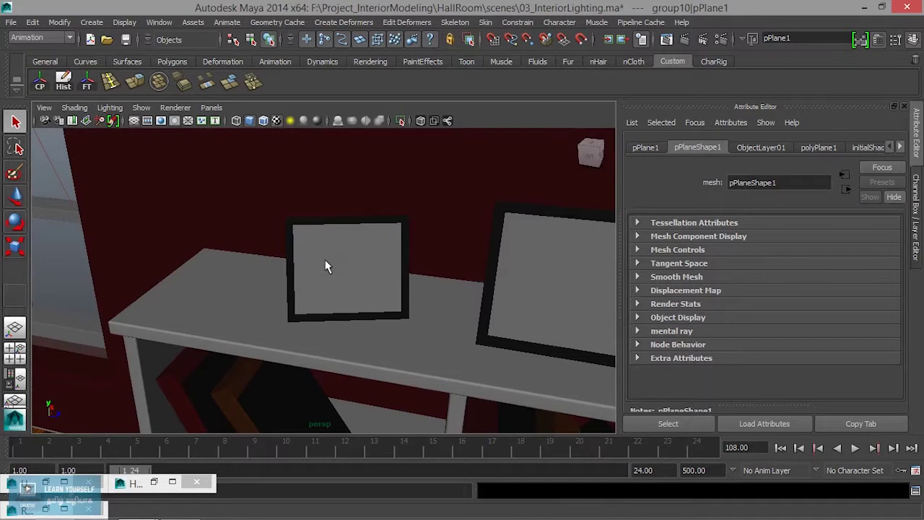
{"action": "right_click_drag", "start_coordinate": [338, 266], "coordinate": [341, 460]}
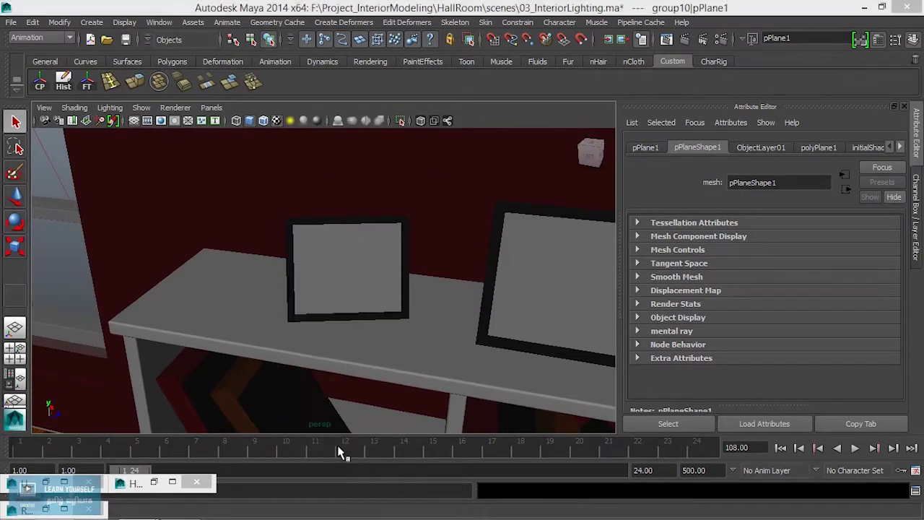
{"action": "left_click", "coordinate": [401, 283]}
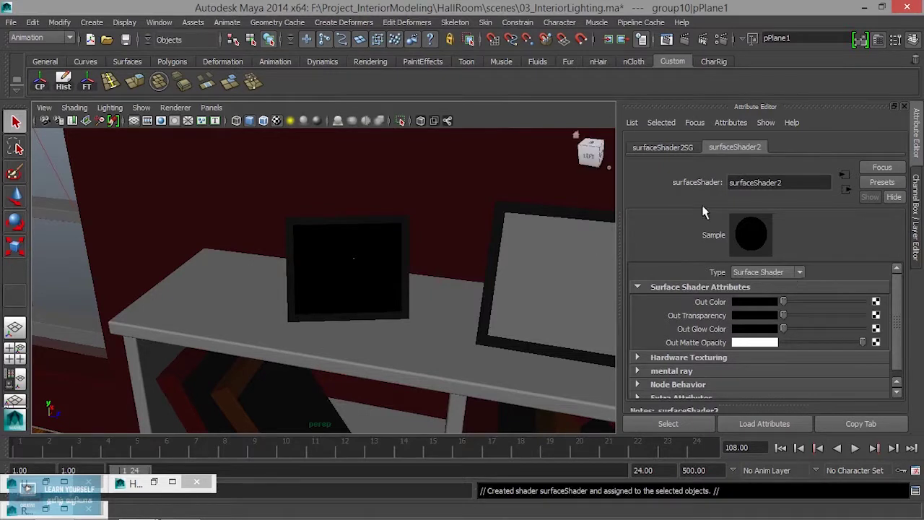
{"action": "key", "text": "ctrl+z"}
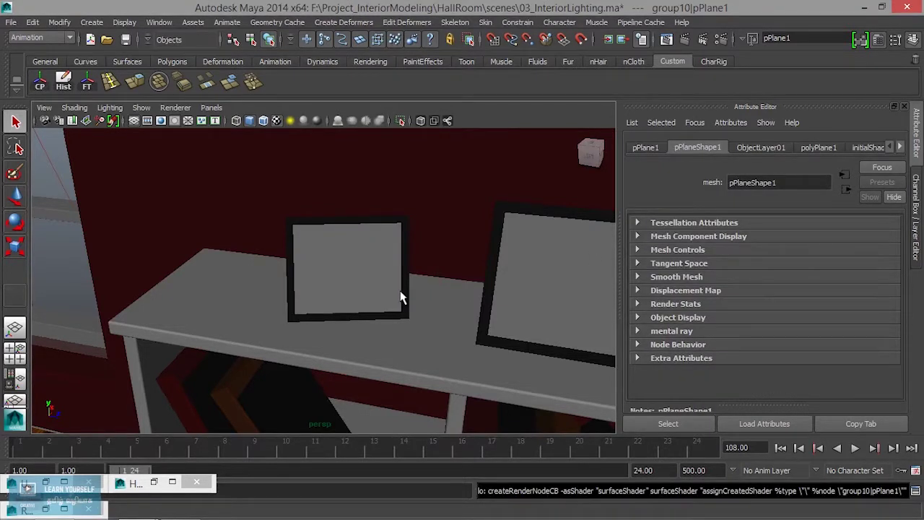
{"action": "left_click", "coordinate": [668, 44]}
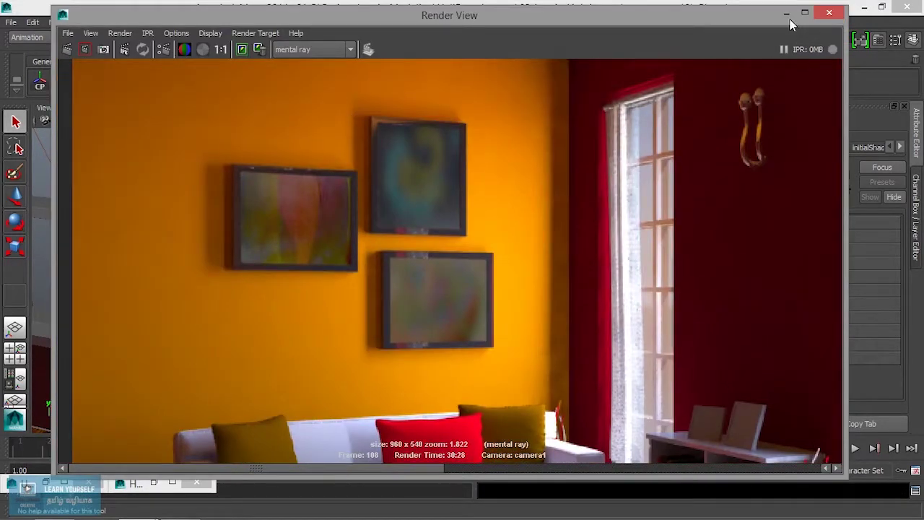
{"action": "left_click", "coordinate": [786, 14]}
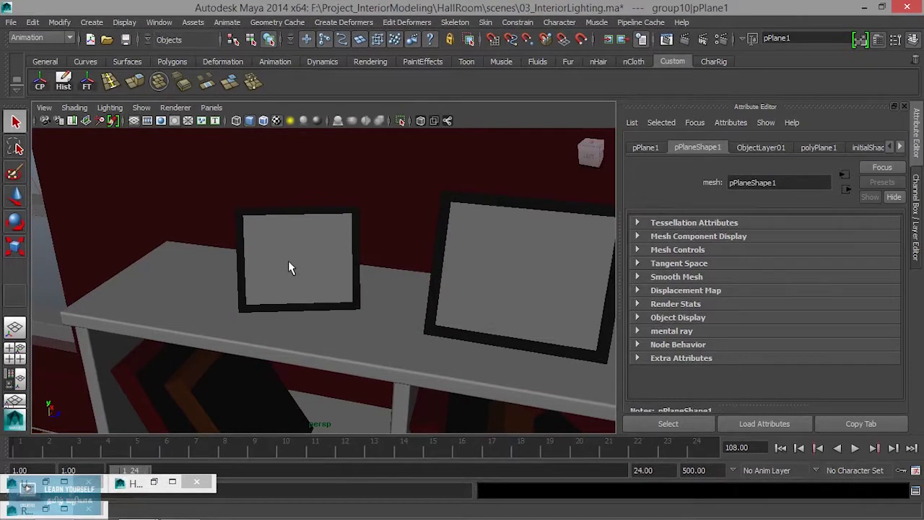
{"action": "right_click", "coordinate": [288, 268]}
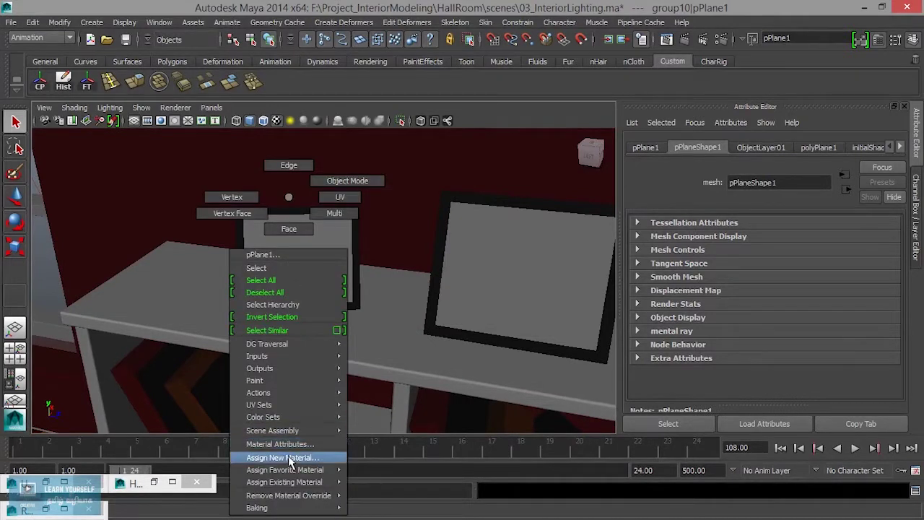
Step: Assign a new mental ray mia_material_x to the left frame's picture plane
{"action": "left_click", "coordinate": [288, 456]}
{"action": "left_click", "coordinate": [337, 170]}
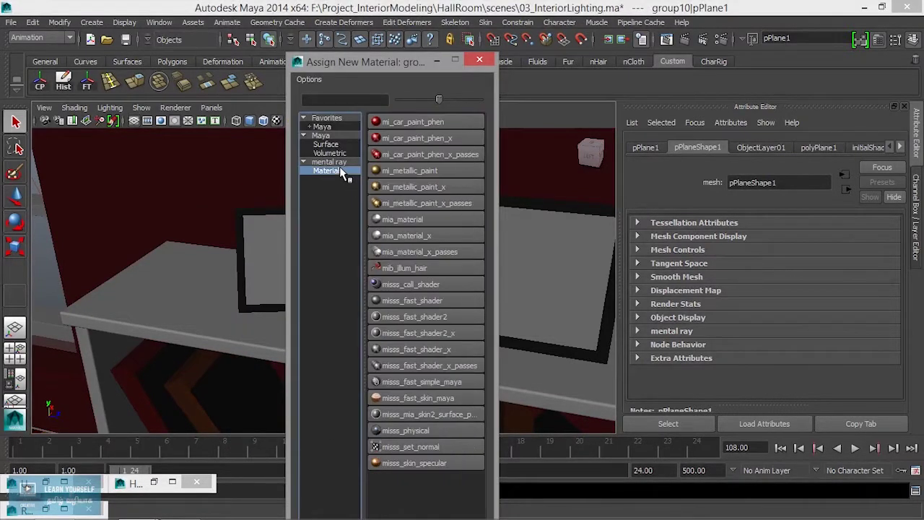
{"action": "left_click", "coordinate": [415, 236]}
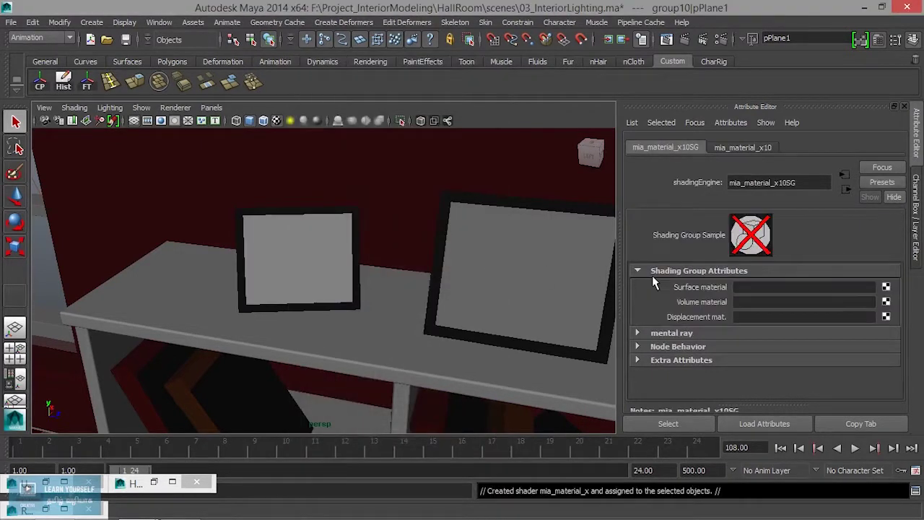
{"action": "left_click", "coordinate": [748, 144]}
Step: Rename the material SmallFrame01 and connect a File texture to its Diffuse Color
{"action": "left_click_drag", "start_coordinate": [788, 183], "coordinate": [671, 185]}
{"action": "type", "text": "P"}
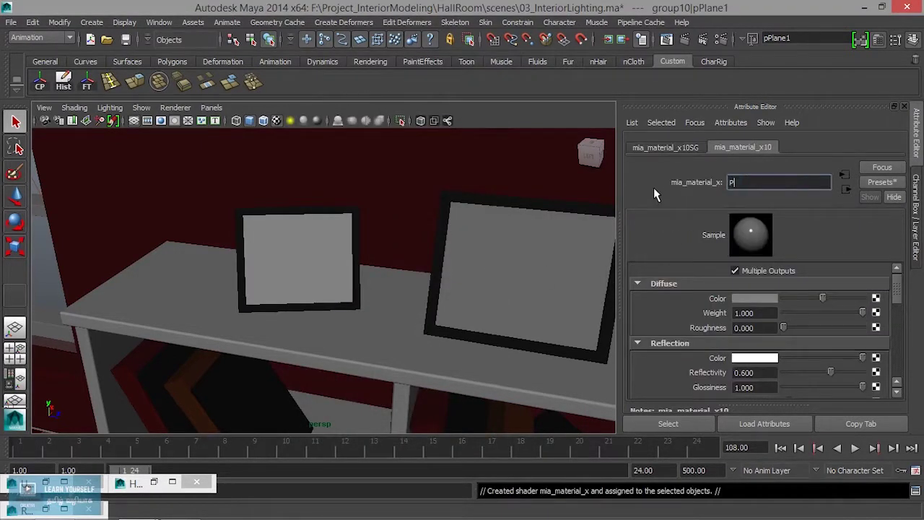
{"action": "key", "text": "BackSpace"}
{"action": "type", "text": "SMF"}
{"action": "key", "text": "BackSpace"}
{"action": "key", "text": "BackSpace"}
{"action": "type", "text": "mallFrame01"}
{"action": "key", "text": "Return"}
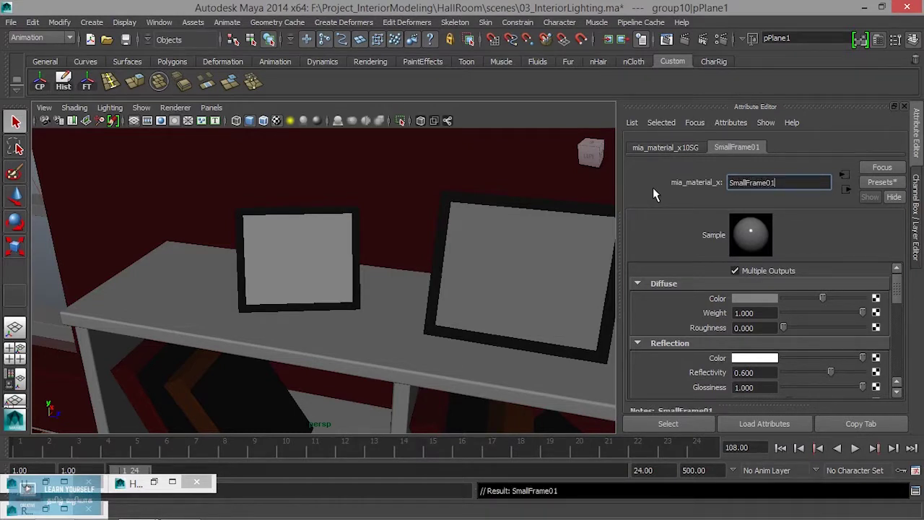
{"action": "left_click", "coordinate": [875, 299]}
{"action": "left_click", "coordinate": [425, 161]}
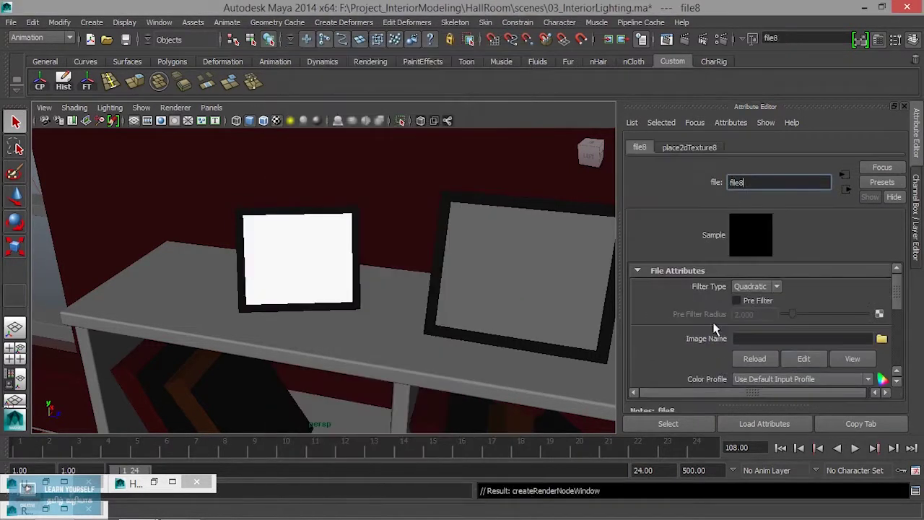
Step: Load squirrel-610619_1920.jpg into file8 and set its Filter Type to Off
{"action": "left_click", "coordinate": [881, 339]}
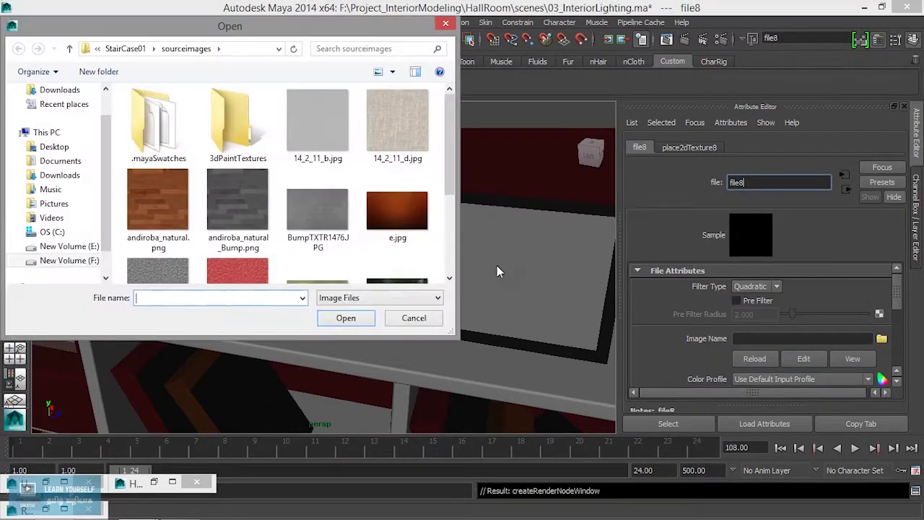
{"action": "left_click_drag", "start_coordinate": [447, 152], "coordinate": [448, 249]}
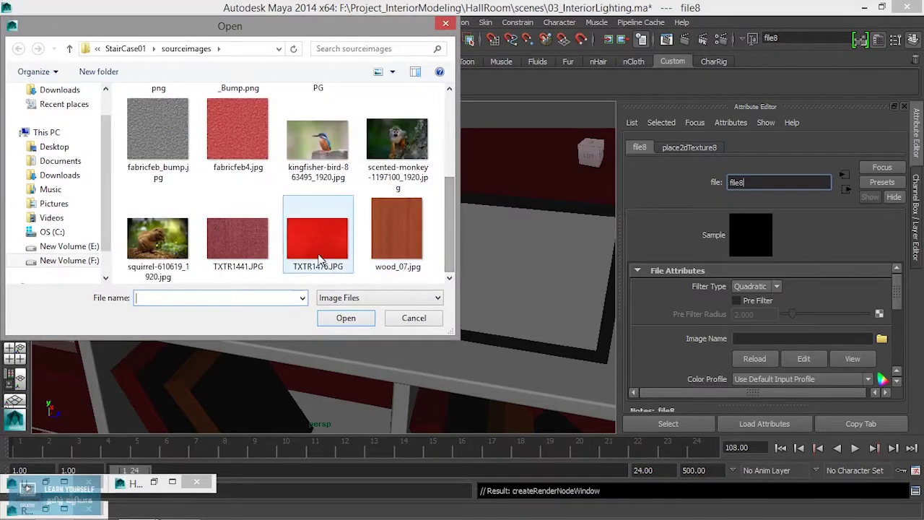
{"action": "left_click", "coordinate": [158, 234]}
{"action": "left_click", "coordinate": [329, 318]}
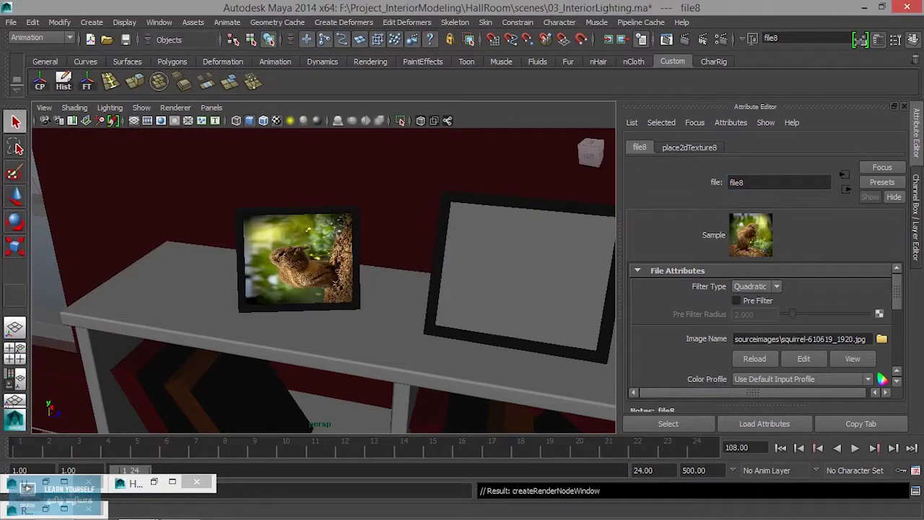
{"action": "left_click", "coordinate": [769, 287]}
{"action": "left_click", "coordinate": [768, 297]}
{"action": "left_click", "coordinate": [314, 272]}
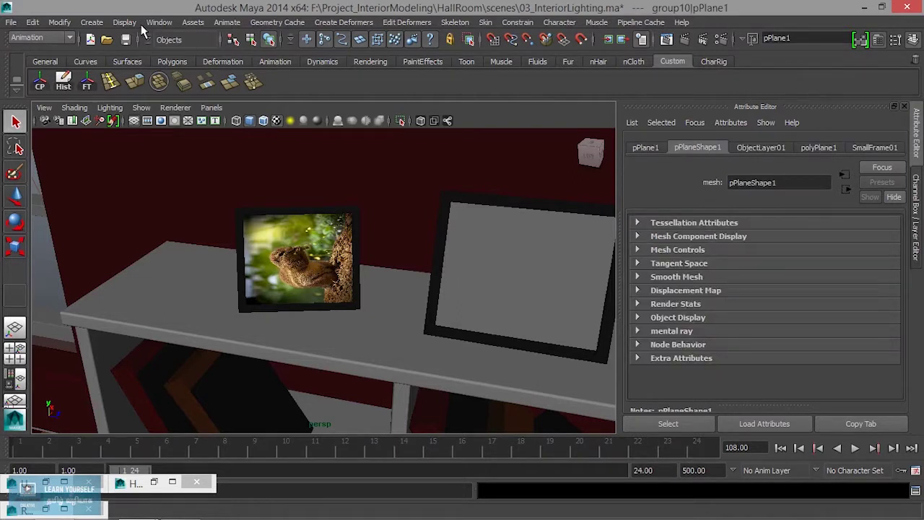
{"action": "left_click", "coordinate": [160, 22]}
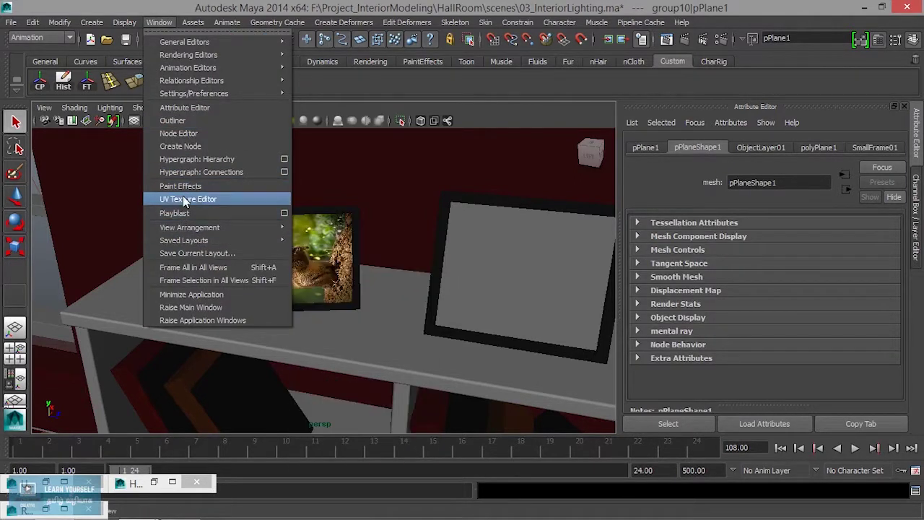
Step: In the UV Texture Editor, rotate the plane's UVs 45° twice so the squirrel stands upright
{"action": "left_click", "coordinate": [184, 198]}
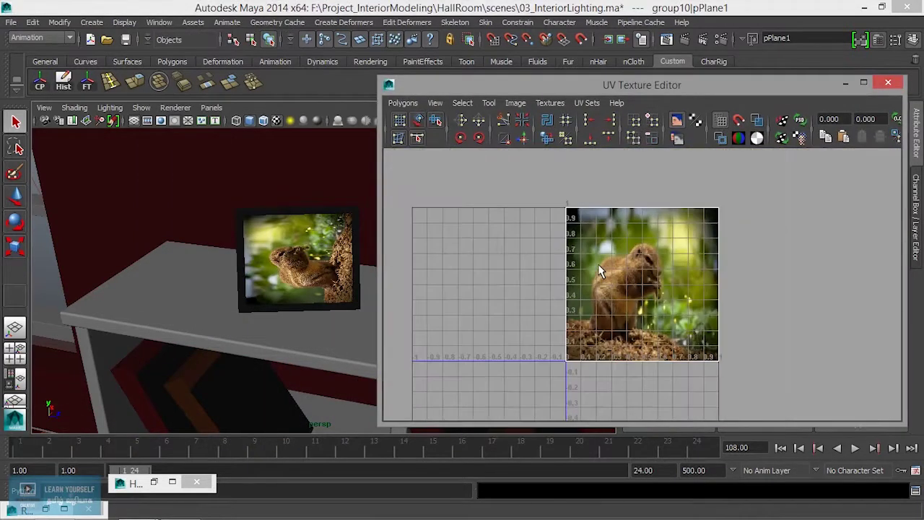
{"action": "right_click", "coordinate": [609, 215]}
{"action": "right_click_drag", "start_coordinate": [609, 214], "coordinate": [660, 212]}
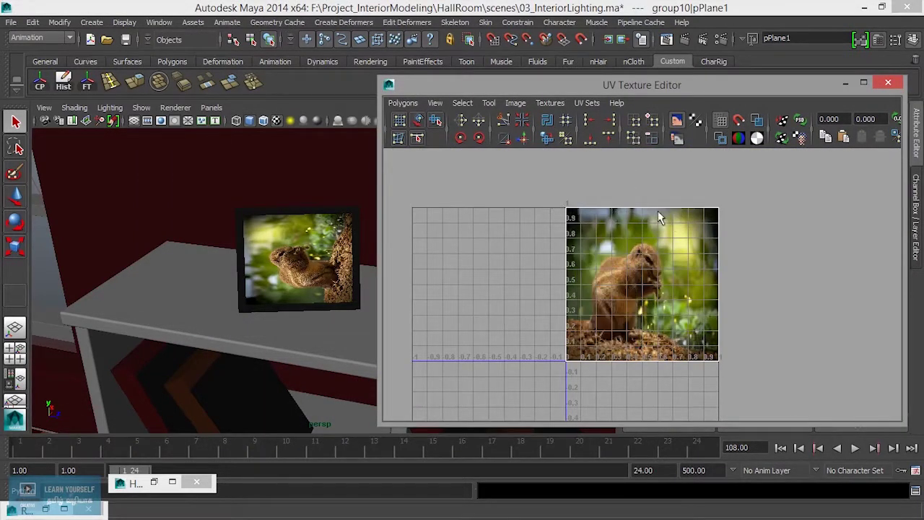
{"action": "left_click_drag", "start_coordinate": [790, 388], "coordinate": [571, 221]}
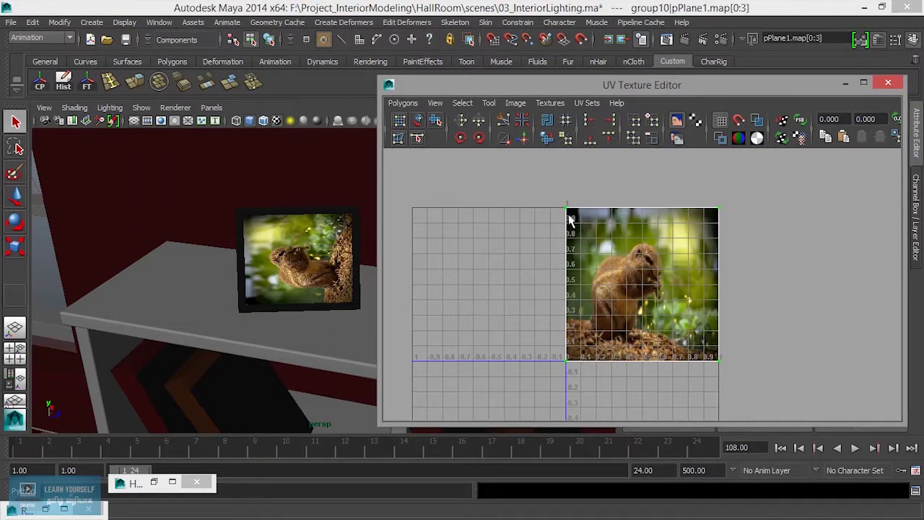
{"action": "left_click", "coordinate": [460, 139]}
{"action": "left_click", "coordinate": [459, 138]}
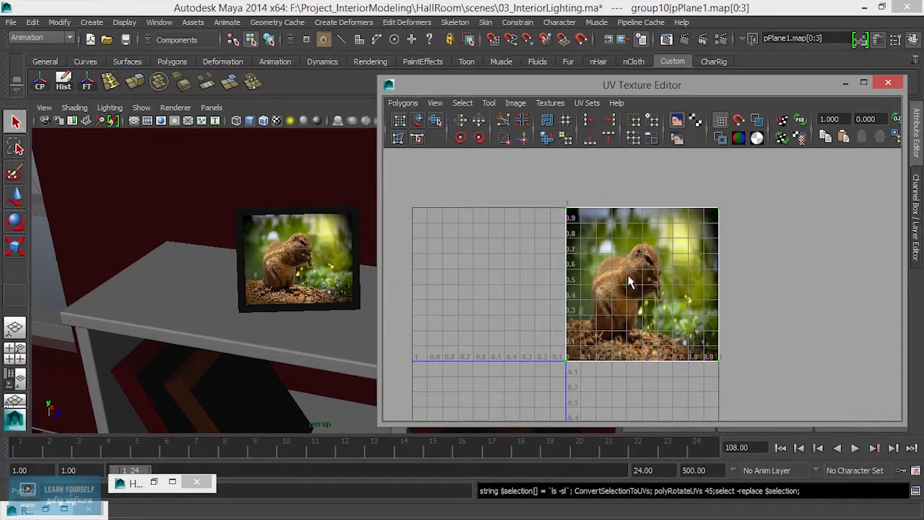
Step: Scale and shift the UV shell so the squirrel fills the frame, then minimize the editor
{"action": "key", "text": "r"}
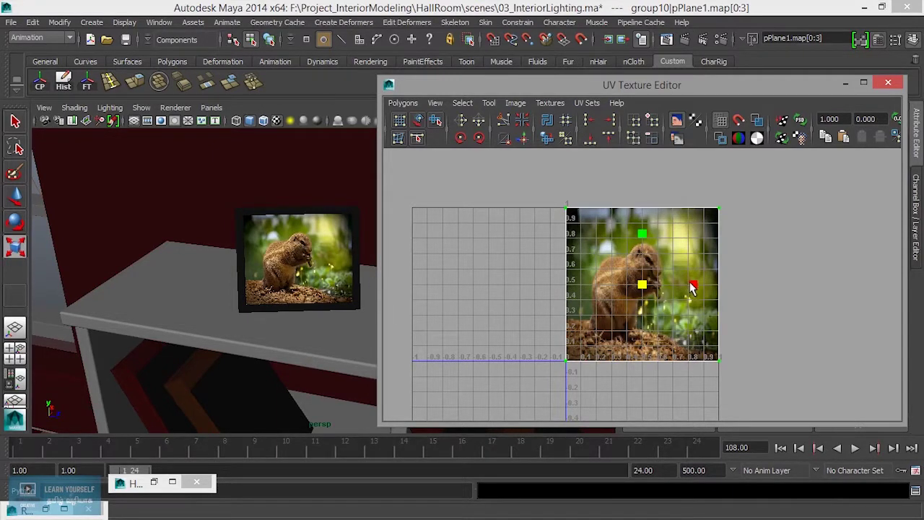
{"action": "left_click_drag", "start_coordinate": [692, 289], "coordinate": [630, 293]}
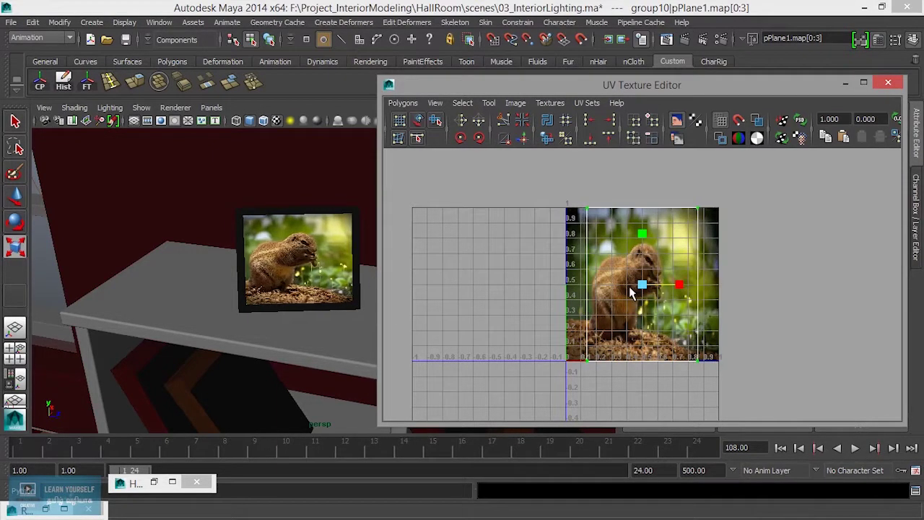
{"action": "mouse_move", "coordinate": [642, 286]}
{"action": "left_mouse_down"}
{"action": "mouse_move", "coordinate": [648, 303]}
{"action": "mouse_move", "coordinate": [682, 295]}
{"action": "left_mouse_up"}
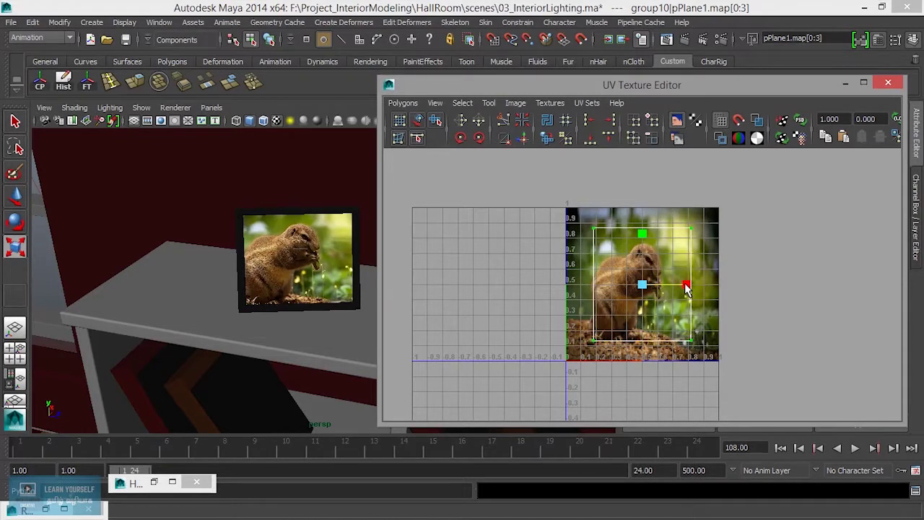
{"action": "key", "text": "w"}
{"action": "left_click_drag", "start_coordinate": [641, 285], "coordinate": [629, 292]}
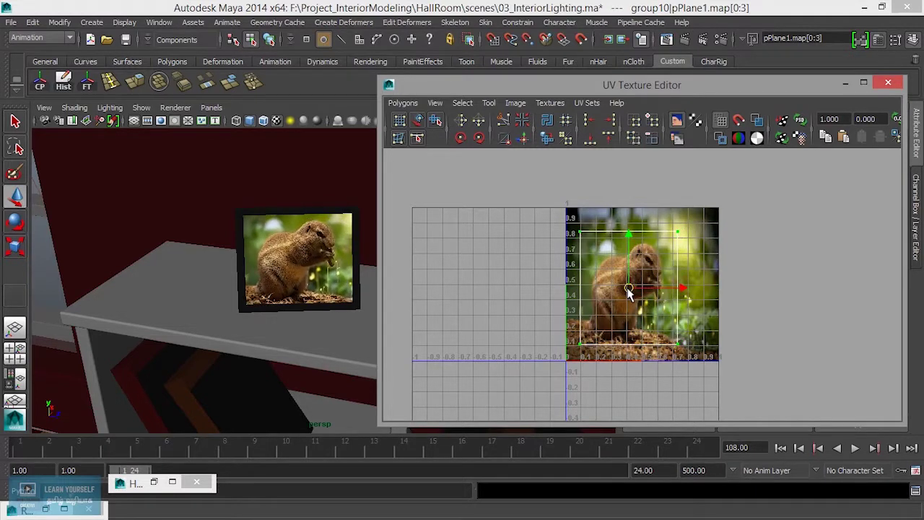
{"action": "left_click", "coordinate": [845, 82]}
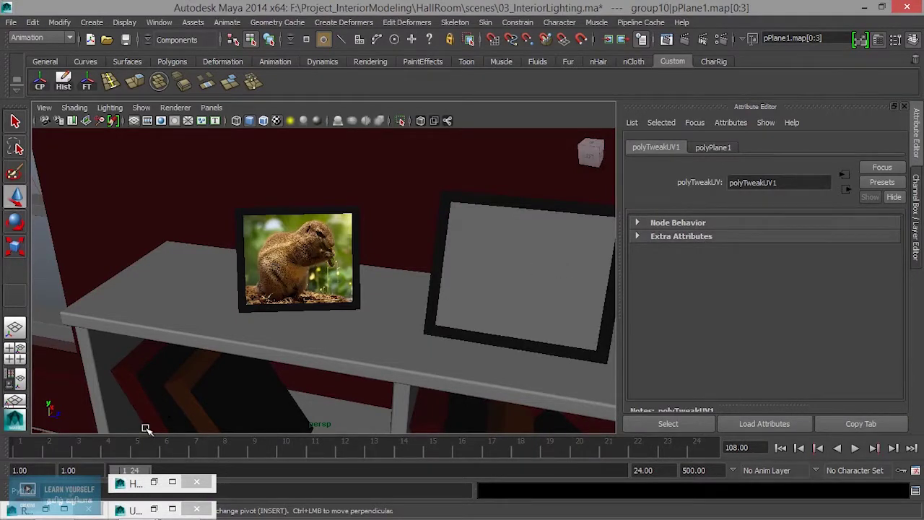
{"action": "left_click", "coordinate": [150, 487]}
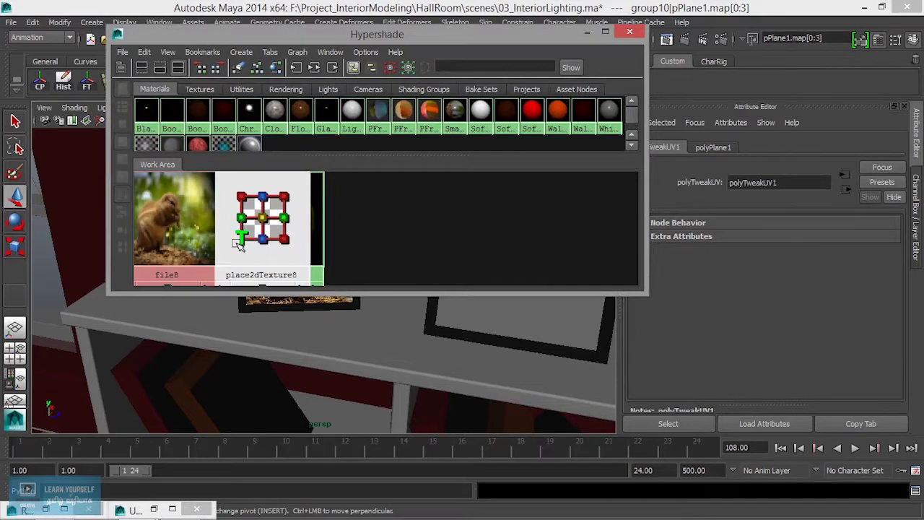
Step: Select SmallFrame01 in Hypershade, graph its network, and scroll its attributes to Reflection
{"action": "scroll", "coordinate": [309, 133], "scroll_direction": "down", "scroll_amount": 1}
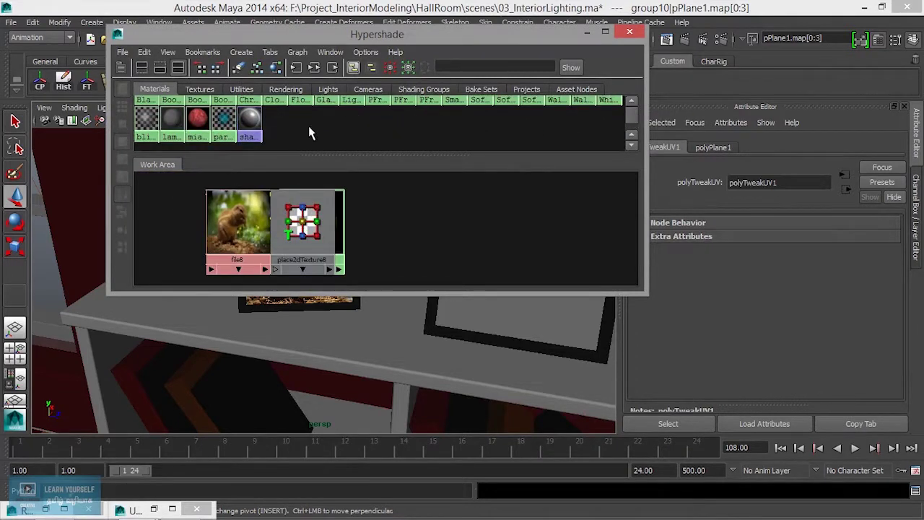
{"action": "scroll", "coordinate": [276, 142], "scroll_direction": "up", "scroll_amount": 1}
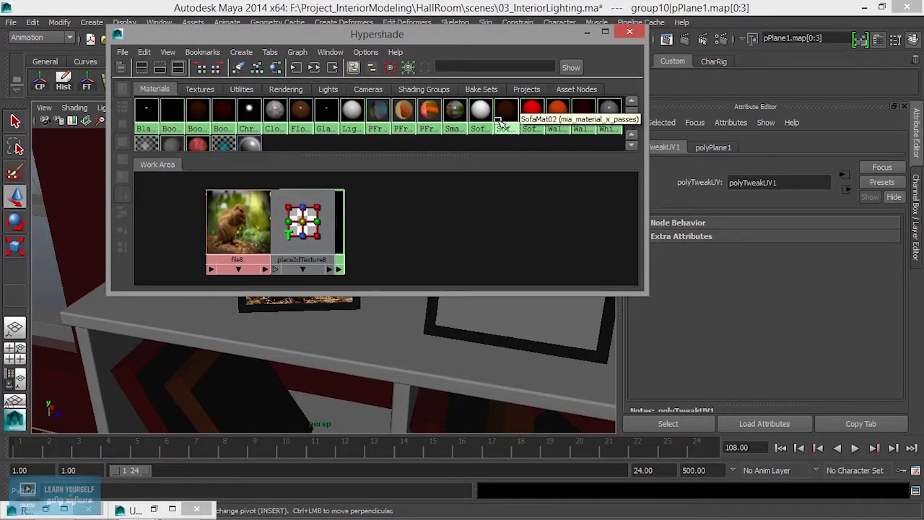
{"action": "left_click", "coordinate": [456, 118]}
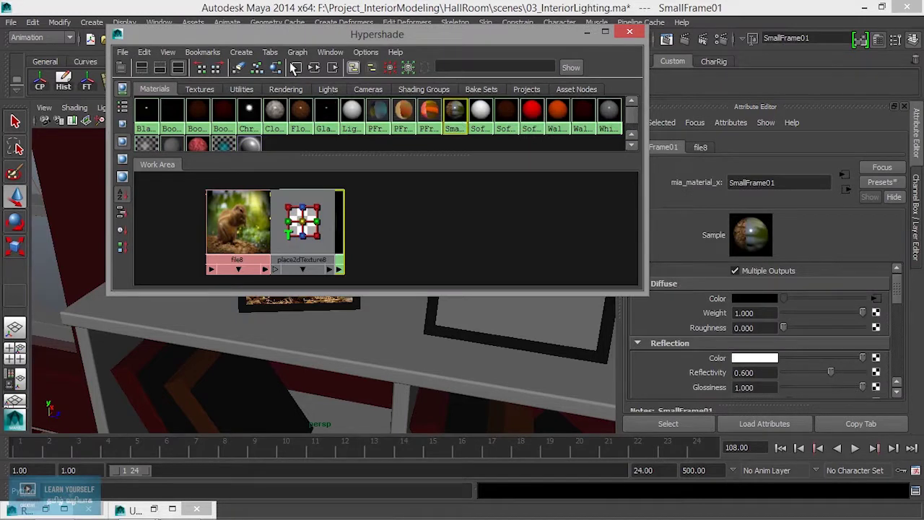
{"action": "left_click", "coordinate": [322, 66]}
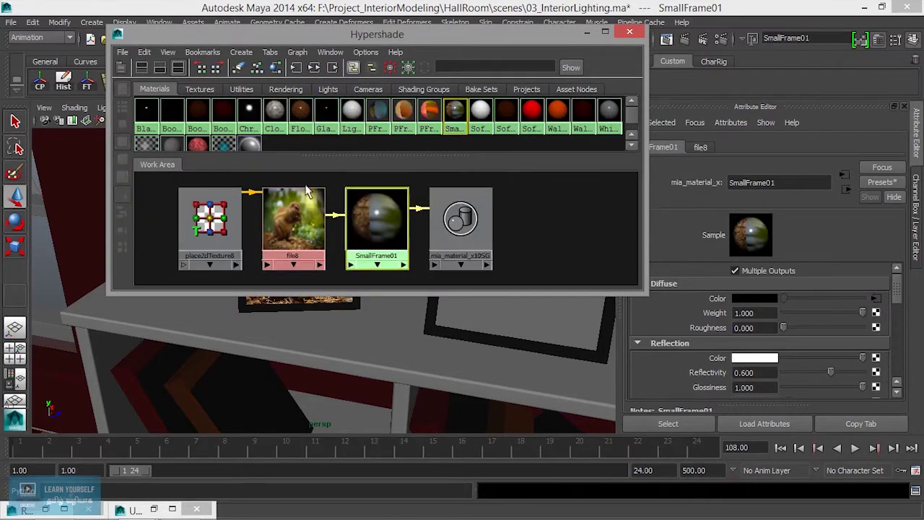
{"action": "left_click", "coordinate": [145, 53]}
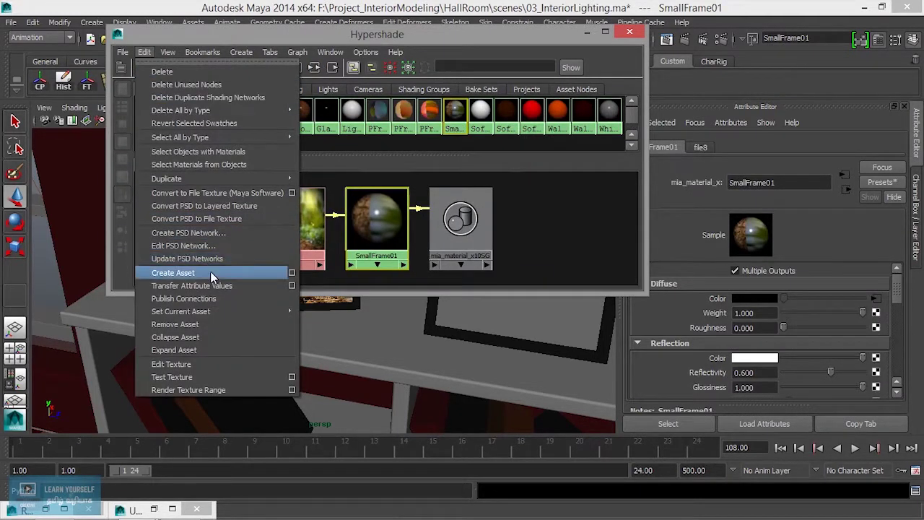
{"action": "mouse_move", "coordinate": [167, 178]}
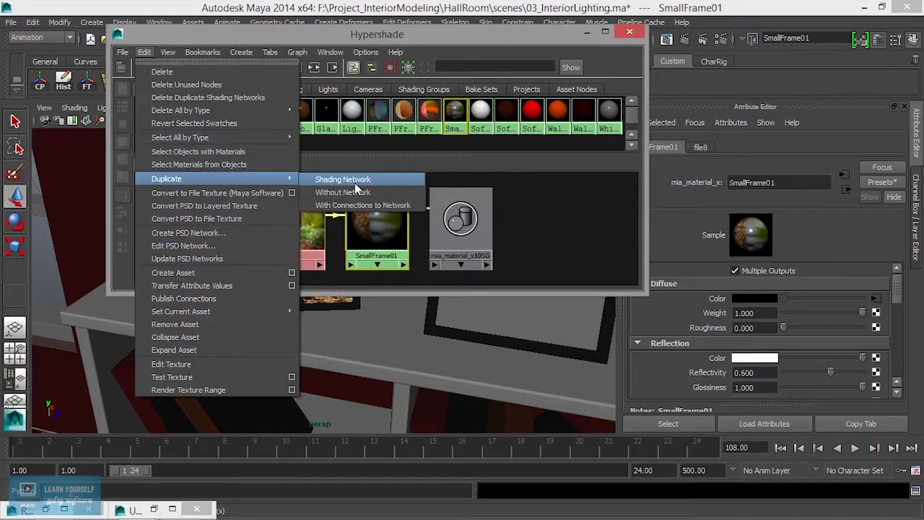
{"action": "left_click", "coordinate": [591, 33]}
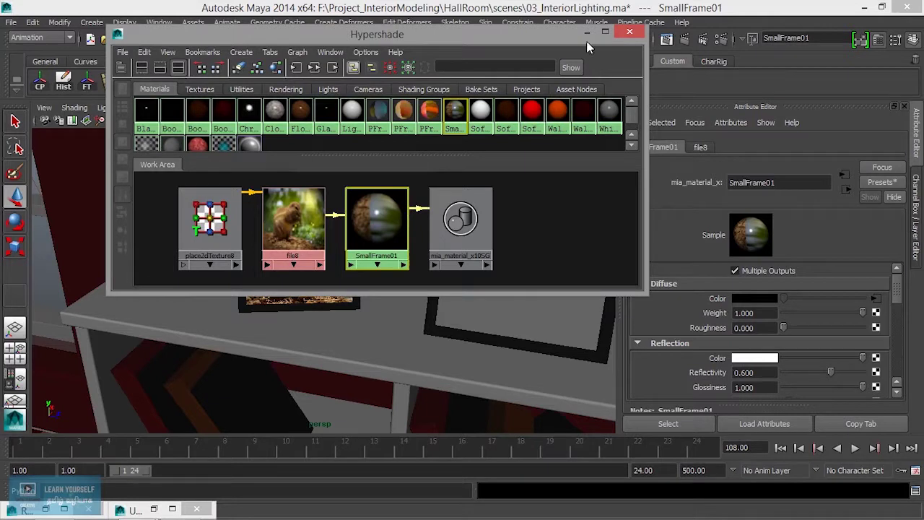
{"action": "left_click", "coordinate": [589, 32]}
{"action": "scroll", "coordinate": [769, 362], "scroll_direction": "down", "scroll_amount": 2}
{"action": "scroll", "coordinate": [769, 362], "scroll_direction": "down", "scroll_amount": 2}
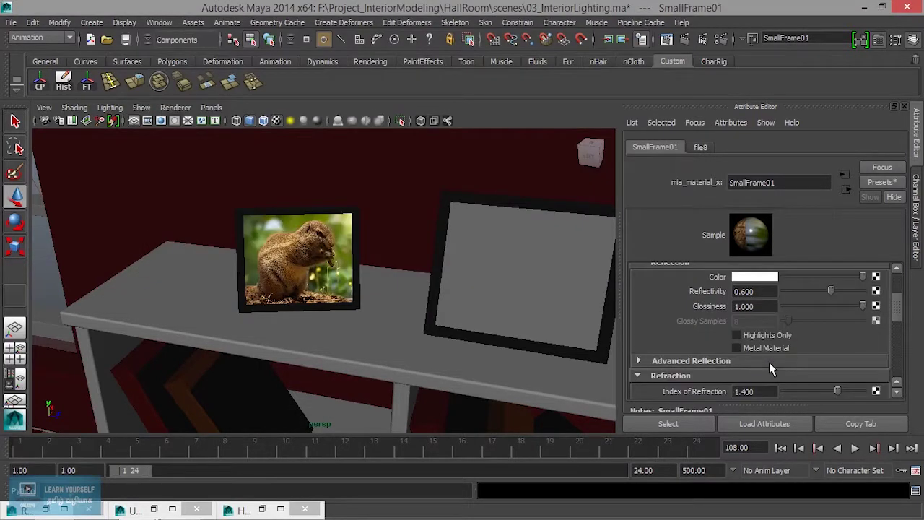
Step: Set SmallFrame01's Reflectivity to 0.154 and Glossiness to 0.455 with 45 Glossy Samples
{"action": "left_click_drag", "start_coordinate": [834, 292], "coordinate": [798, 291]}
{"action": "left_click_drag", "start_coordinate": [798, 294], "coordinate": [795, 293]}
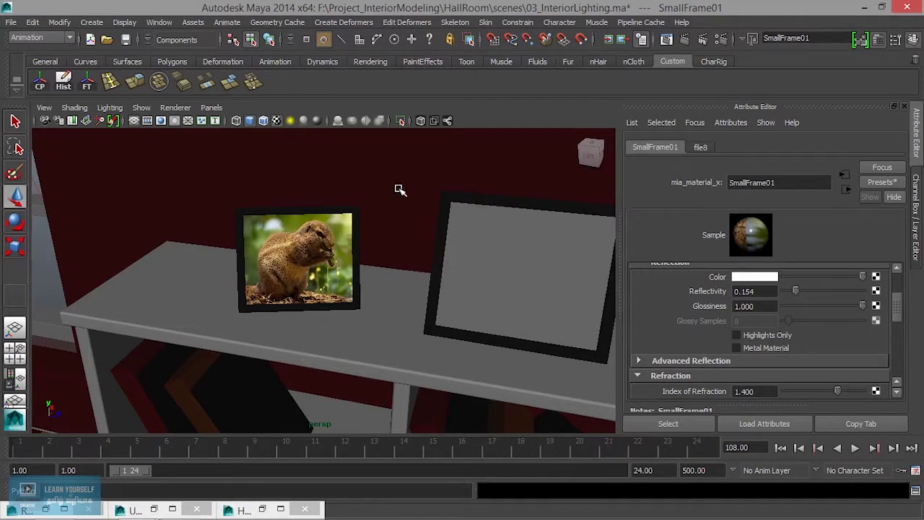
{"action": "mouse_move", "coordinate": [862, 306]}
{"action": "left_mouse_down"}
{"action": "mouse_move", "coordinate": [796, 310]}
{"action": "mouse_move", "coordinate": [812, 310]}
{"action": "mouse_move", "coordinate": [803, 326]}
{"action": "mouse_move", "coordinate": [812, 325]}
{"action": "left_mouse_up"}
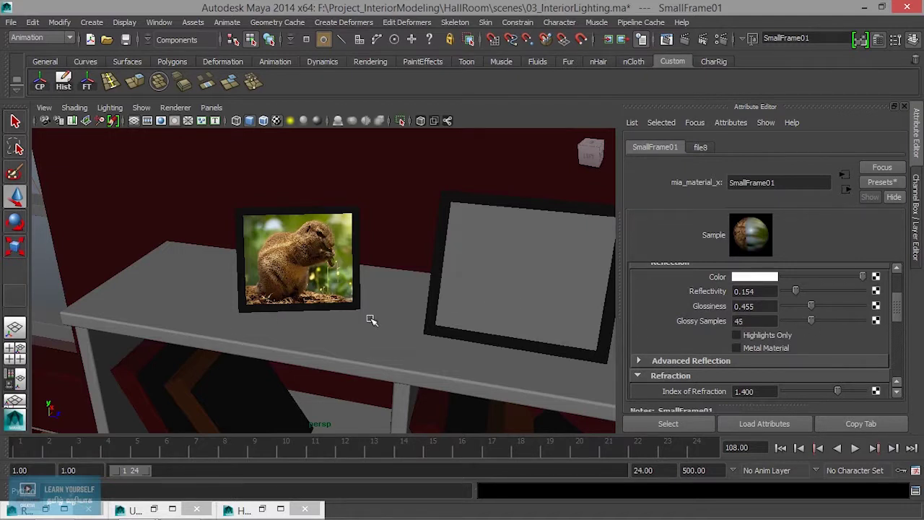
{"action": "left_click", "coordinate": [245, 509]}
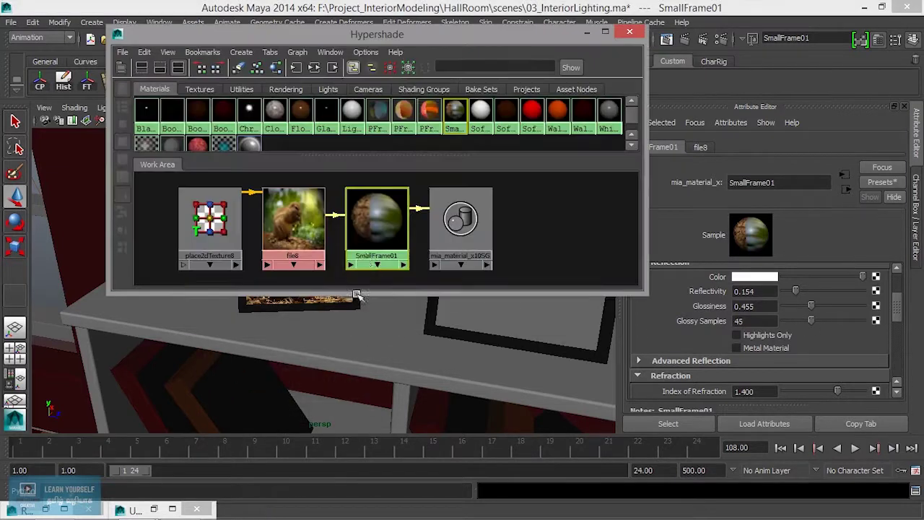
Step: Duplicate the SmallFrame01 shading network as SmallFrame02 and open its file9 texture
{"action": "left_click", "coordinate": [145, 52]}
{"action": "mouse_move", "coordinate": [167, 178]}
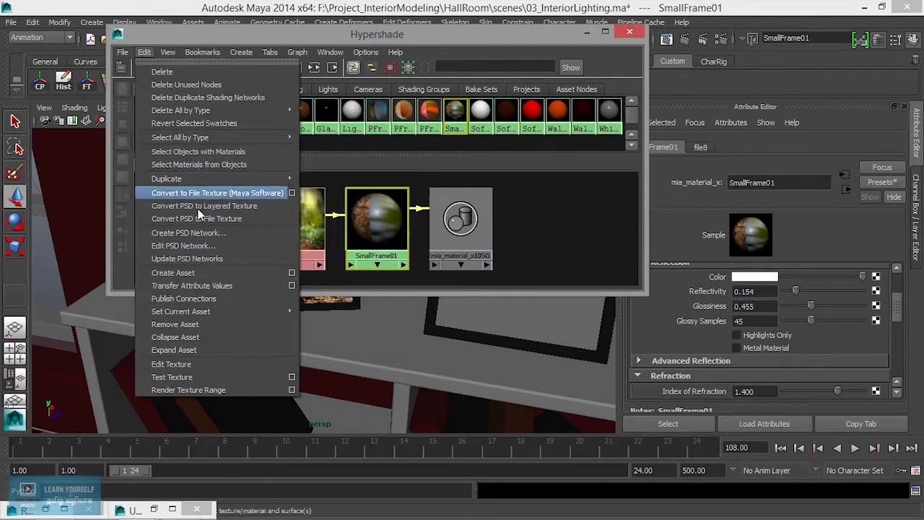
{"action": "left_click", "coordinate": [325, 181]}
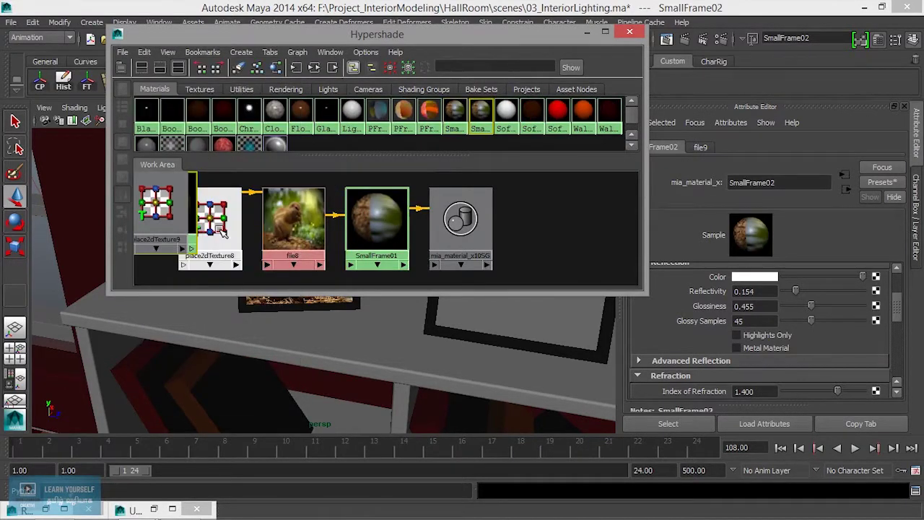
{"action": "left_click", "coordinate": [315, 67]}
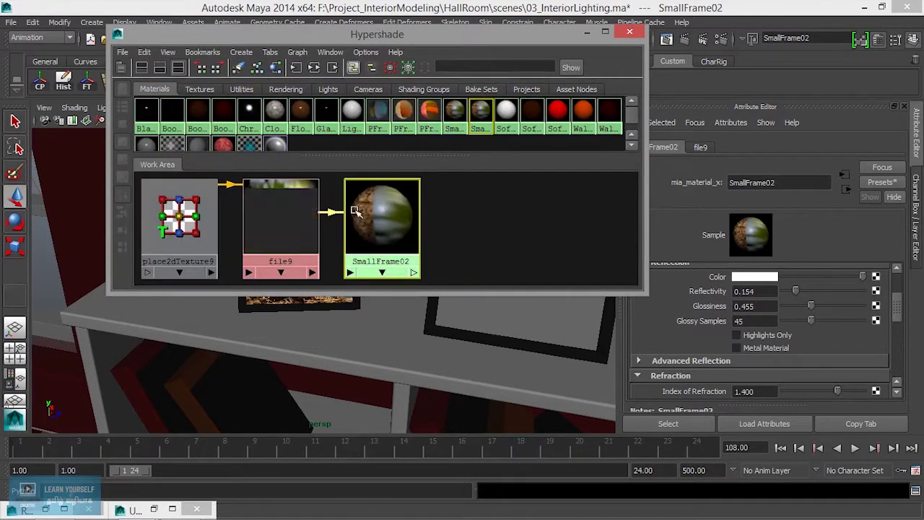
{"action": "left_click", "coordinate": [296, 233]}
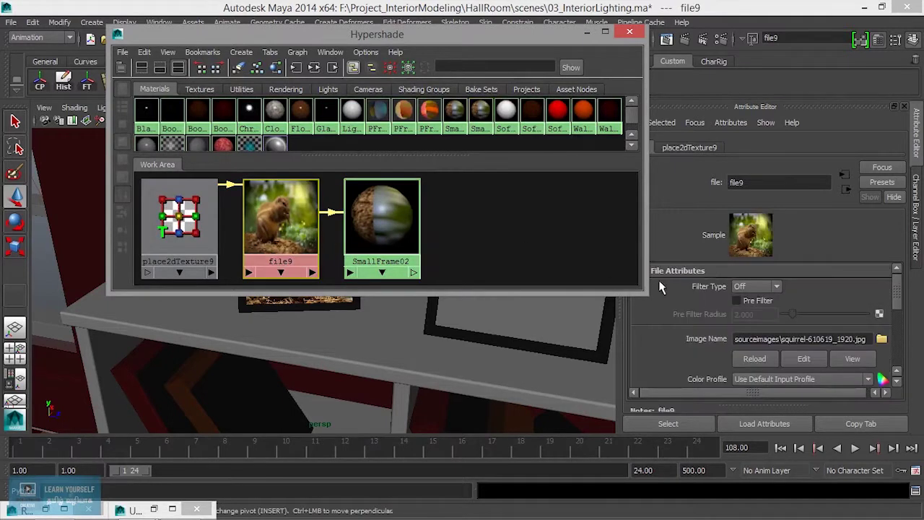
Step: Load kingfisher-bird-863495_1920.jpg into file9
{"action": "left_click", "coordinate": [880, 339]}
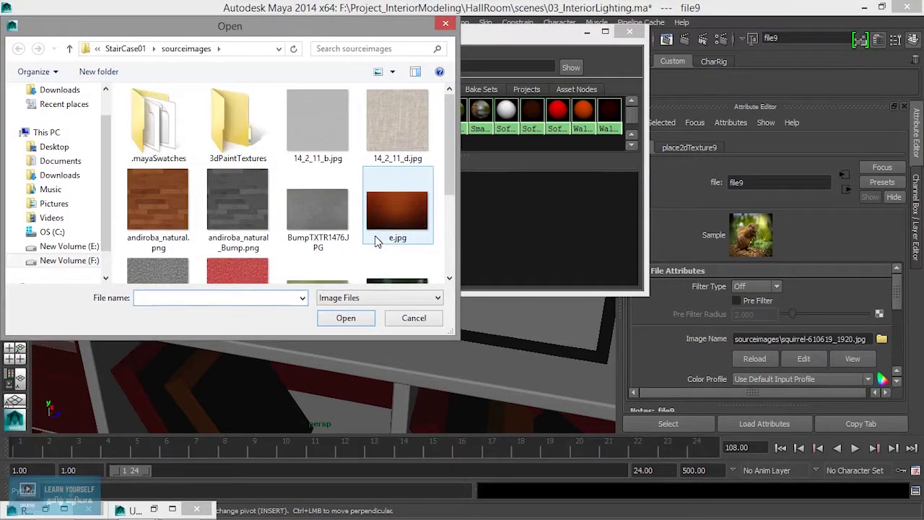
{"action": "left_click", "coordinate": [382, 231]}
{"action": "scroll", "coordinate": [381, 236], "scroll_direction": "down", "scroll_amount": 3}
{"action": "left_click", "coordinate": [325, 155]}
{"action": "left_click", "coordinate": [342, 320]}
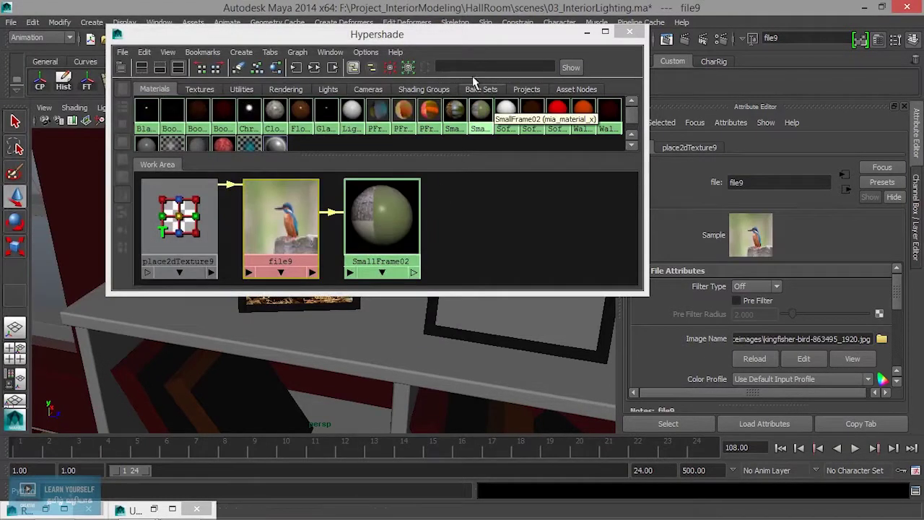
Step: Try dragging SmallFrame02 onto the empty picture frame, then minimize Hypershade
{"action": "mouse_move", "coordinate": [472, 44]}
{"action": "left_mouse_down"}
{"action": "mouse_move", "coordinate": [724, 30]}
{"action": "mouse_move", "coordinate": [590, 21]}
{"action": "left_mouse_up"}
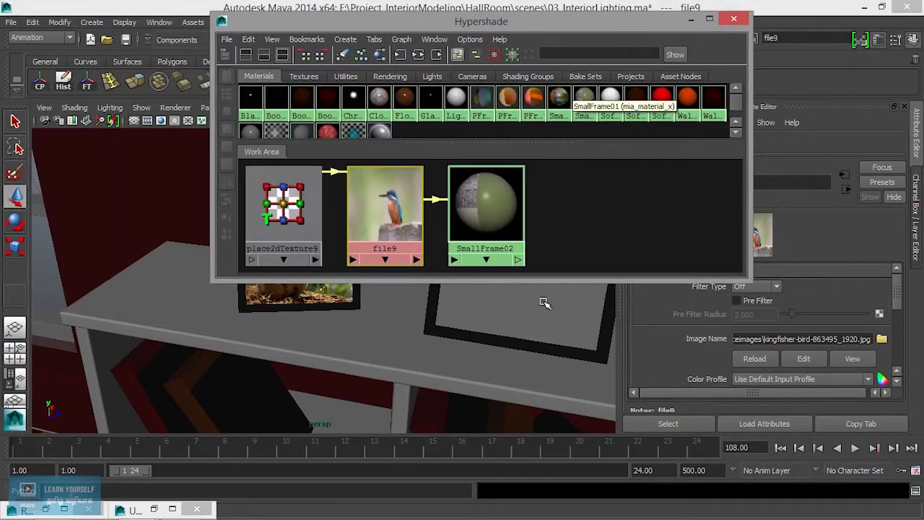
{"action": "right_click_drag", "start_coordinate": [488, 209], "coordinate": [488, 179]}
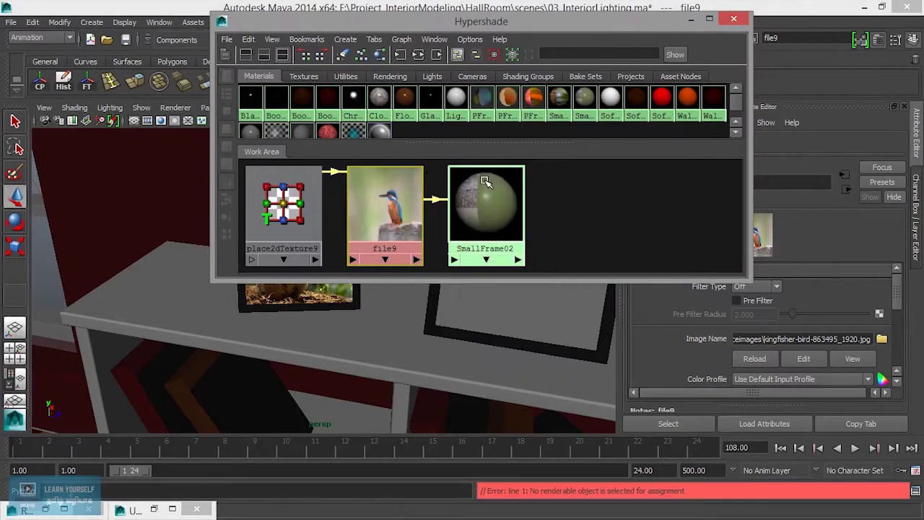
{"action": "left_click", "coordinate": [519, 307]}
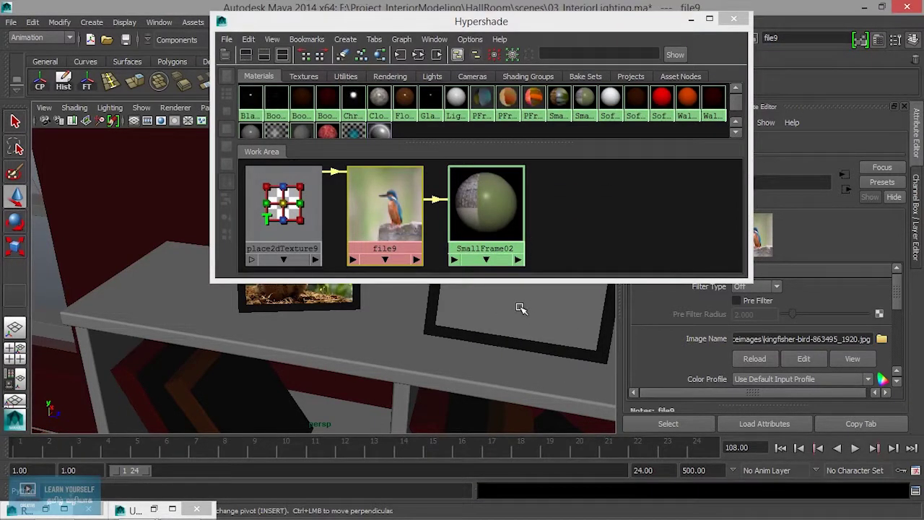
{"action": "right_click_drag", "start_coordinate": [489, 210], "coordinate": [488, 179]}
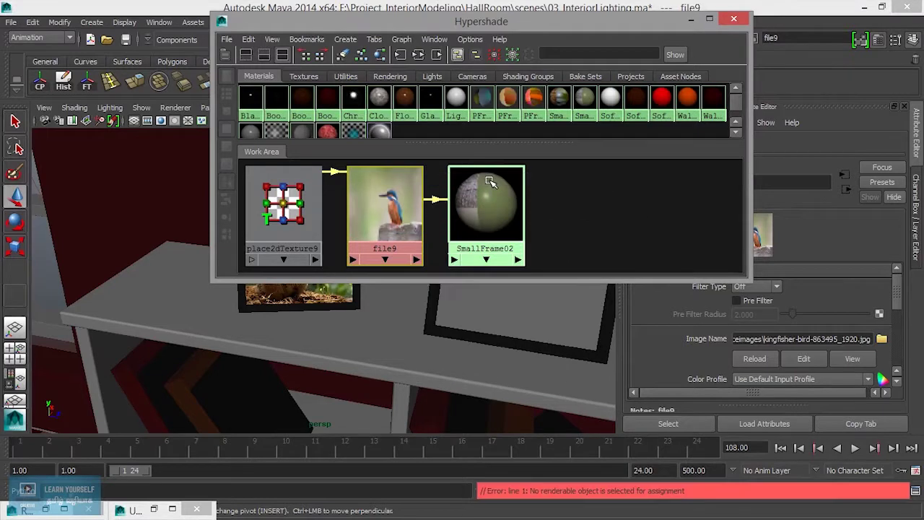
{"action": "left_click", "coordinate": [699, 21]}
Step: Use wireframe view to pick the right picture frame, then select its inner plane pPlane1
{"action": "scroll", "coordinate": [434, 287], "scroll_direction": "up", "scroll_amount": 2}
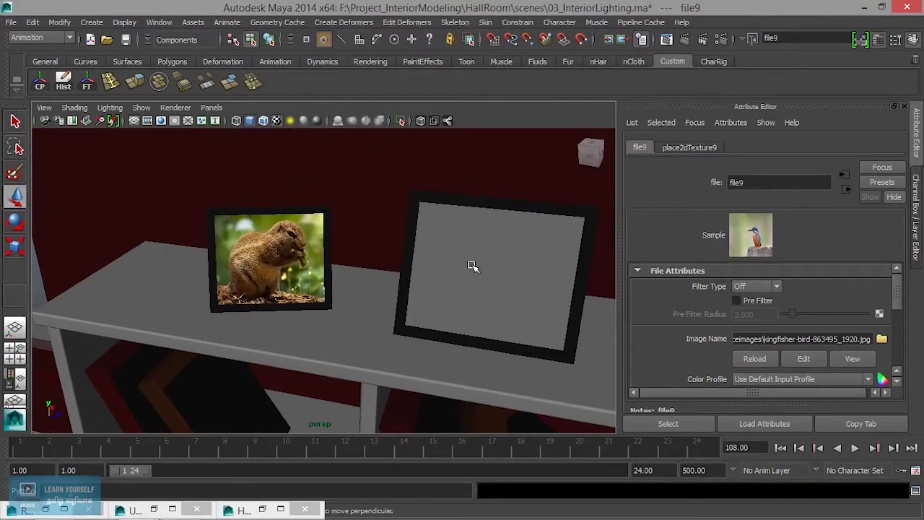
{"action": "key", "text": "4"}
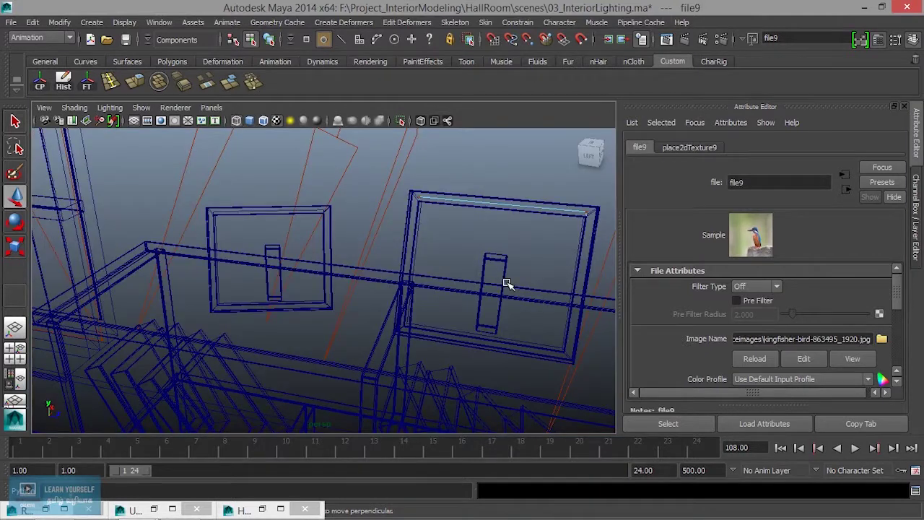
{"action": "right_click_drag", "start_coordinate": [546, 209], "coordinate": [599, 179]}
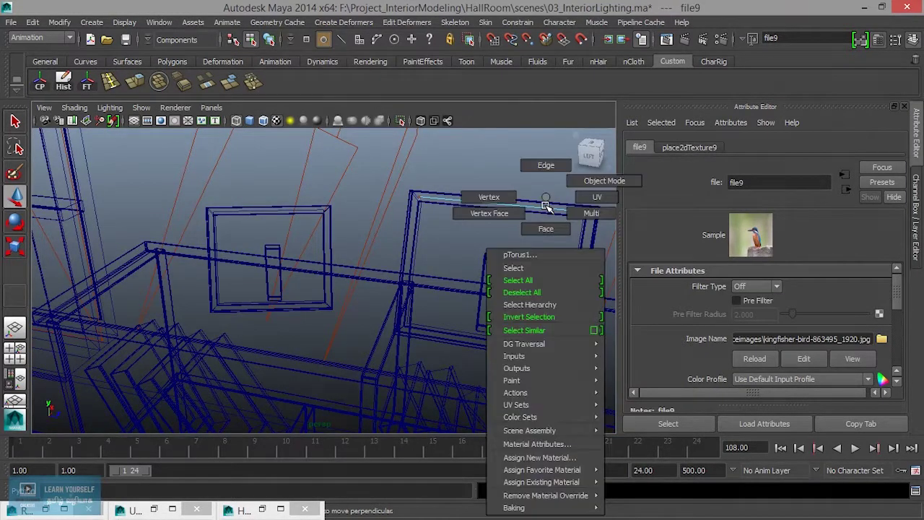
{"action": "left_click", "coordinate": [545, 208]}
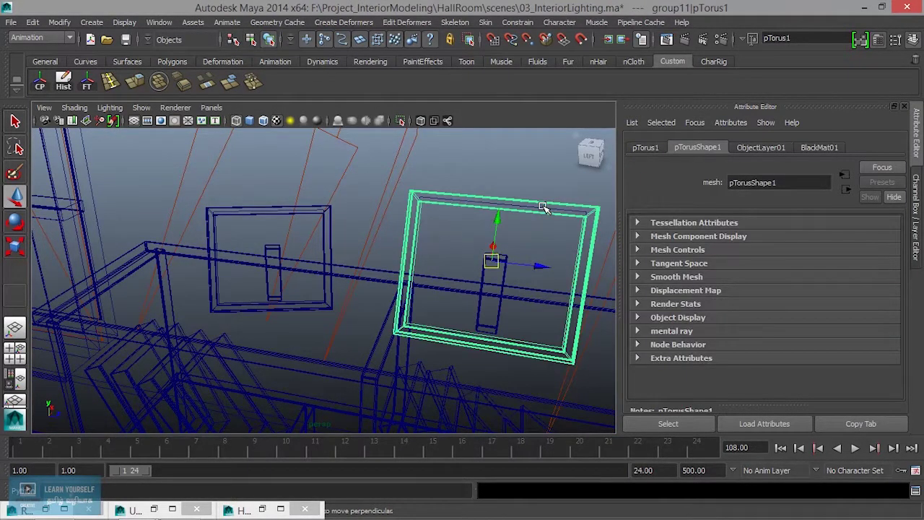
{"action": "key", "text": "5"}
{"action": "left_click", "coordinate": [517, 302]}
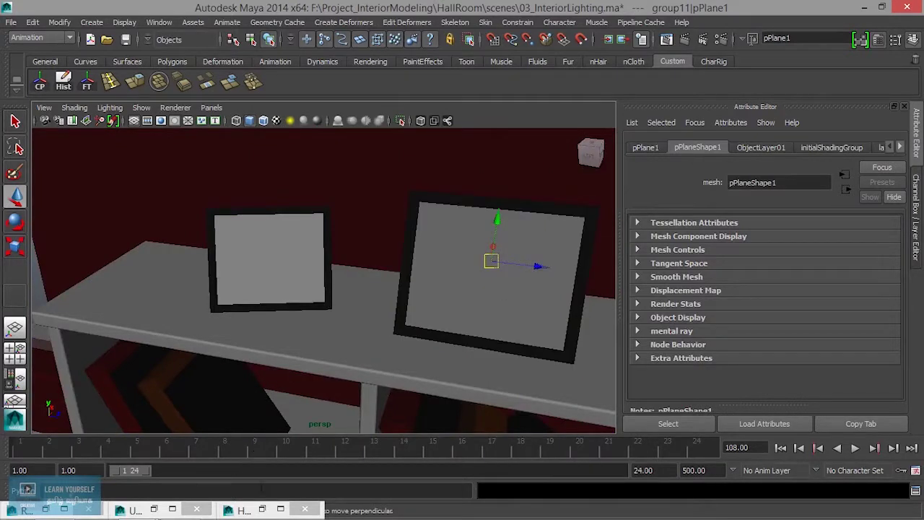
Step: Assign the SmallFrame02 material to the selected plane from Hypershade
{"action": "left_click", "coordinate": [242, 510]}
{"action": "right_click_drag", "start_coordinate": [481, 216], "coordinate": [485, 195]}
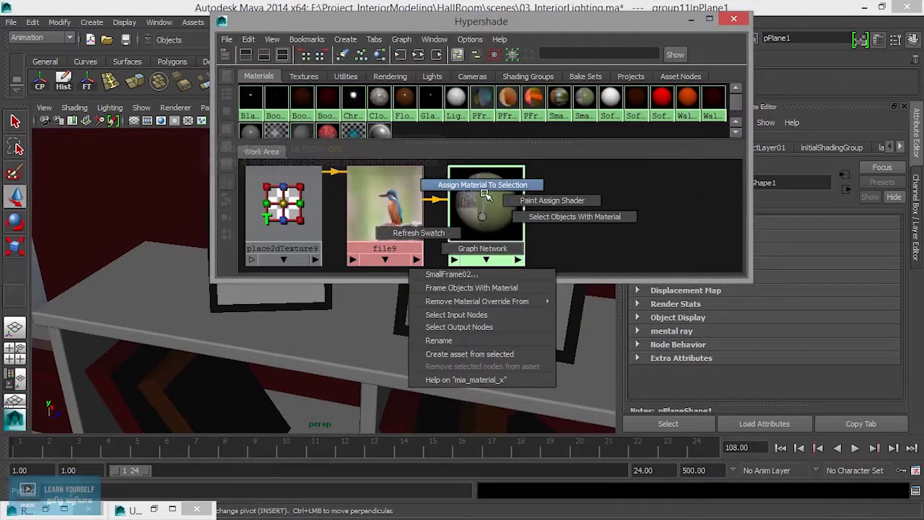
{"action": "left_click", "coordinate": [691, 19]}
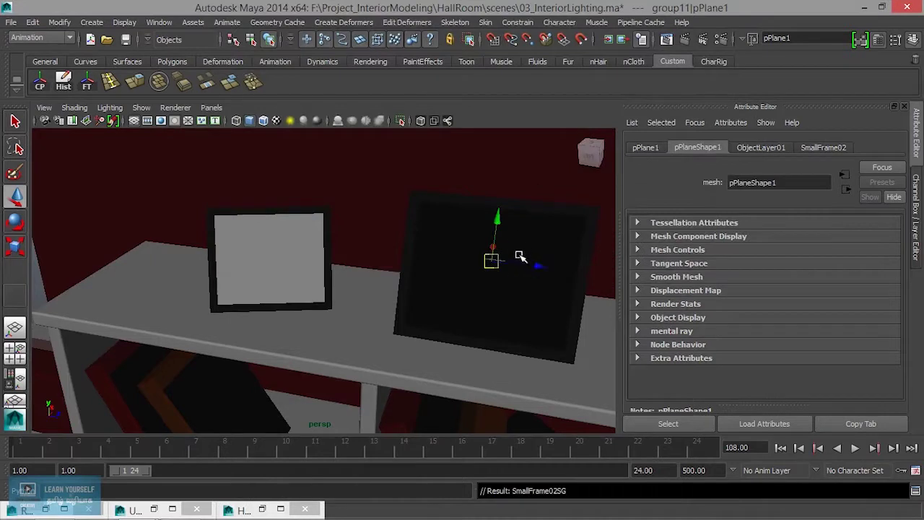
Step: Turn on textured display and compare it with shaded and wireframe views
{"action": "key", "text": "6"}
{"action": "mouse_move", "coordinate": [509, 302]}
{"action": "left_mouse_down", "text": "alt"}
{"action": "mouse_move", "coordinate": [295, 320]}
{"action": "mouse_move", "coordinate": [367, 295]}
{"action": "mouse_move", "coordinate": [449, 288]}
{"action": "mouse_move", "coordinate": [371, 320]}
{"action": "mouse_move", "coordinate": [223, 324]}
{"action": "mouse_move", "coordinate": [305, 331]}
{"action": "mouse_move", "coordinate": [273, 292]}
{"action": "left_mouse_up", "text": "alt"}
{"action": "key", "text": "5"}
{"action": "key", "text": "4"}
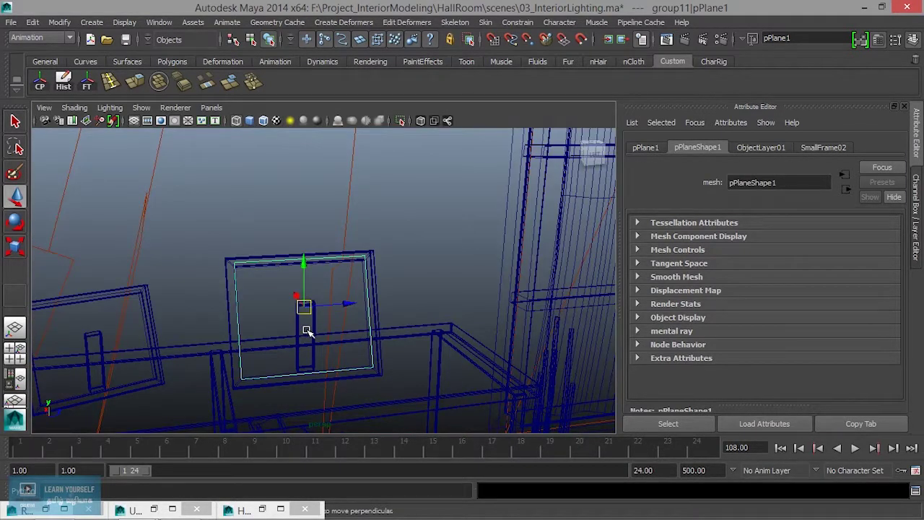
{"action": "key", "text": "5"}
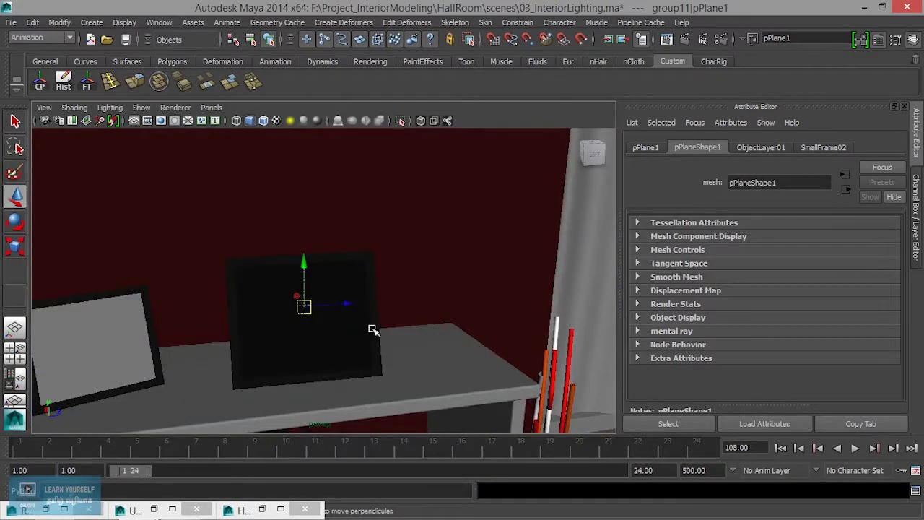
Step: With textures on, orbit so the squirrel frame sits left, then open the UV Texture Editor
{"action": "left_click_drag", "start_coordinate": [372, 330], "coordinate": [301, 329], "text": "alt"}
{"action": "key", "text": "6"}
{"action": "mouse_move", "coordinate": [429, 371]}
{"action": "left_mouse_down", "text": "alt"}
{"action": "mouse_move", "coordinate": [241, 320]}
{"action": "mouse_move", "coordinate": [85, 299]}
{"action": "left_mouse_up", "text": "alt"}
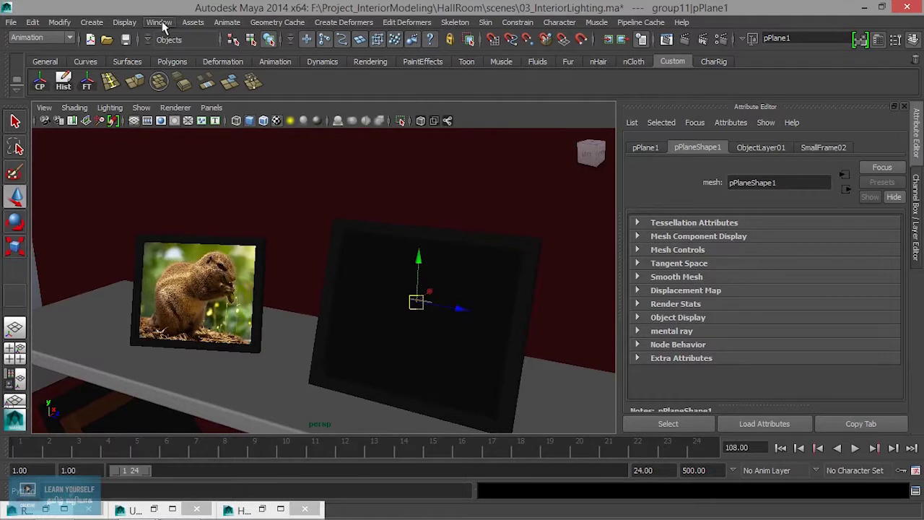
{"action": "left_click", "coordinate": [159, 21]}
{"action": "left_click", "coordinate": [181, 199]}
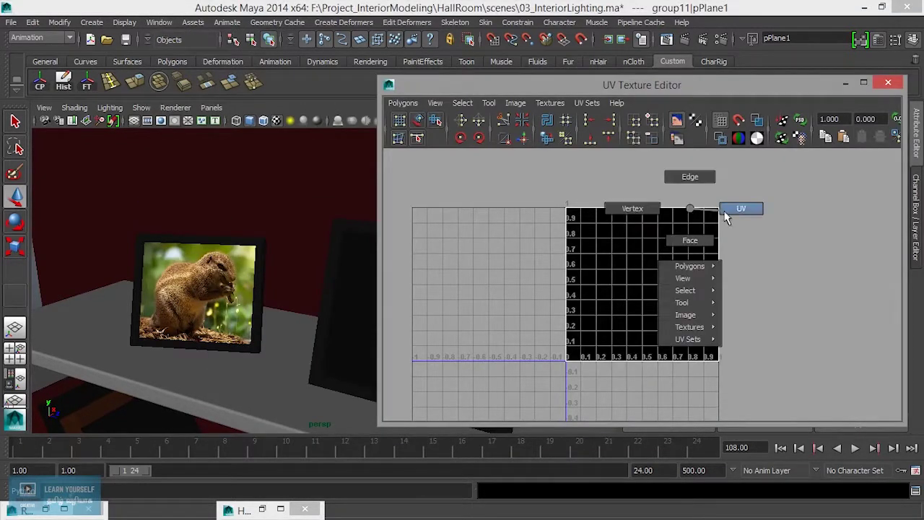
Step: Select the plane's four UVs, toggle the image display, close the editor, and show SmallFrame02
{"action": "right_click_drag", "start_coordinate": [691, 215], "coordinate": [739, 208]}
{"action": "left_click_drag", "start_coordinate": [567, 185], "coordinate": [756, 390]}
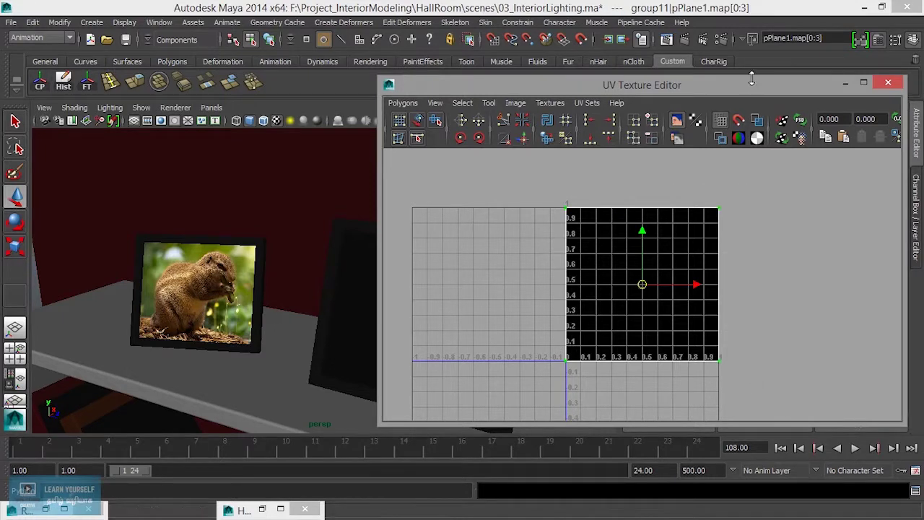
{"action": "left_click", "coordinate": [677, 120]}
{"action": "left_click", "coordinate": [677, 120]}
{"action": "left_click", "coordinate": [888, 83]}
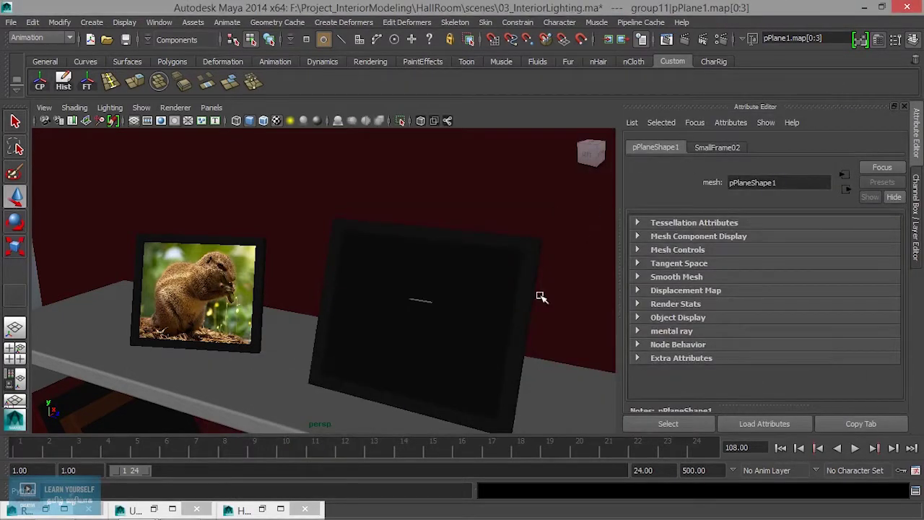
{"action": "left_click", "coordinate": [717, 147]}
Step: Load kingfisher-bird-863495_1920.jpg as the Image Name of the file9 texture
{"action": "scroll", "coordinate": [852, 301], "scroll_direction": "up", "scroll_amount": 3}
{"action": "left_click", "coordinate": [873, 299]}
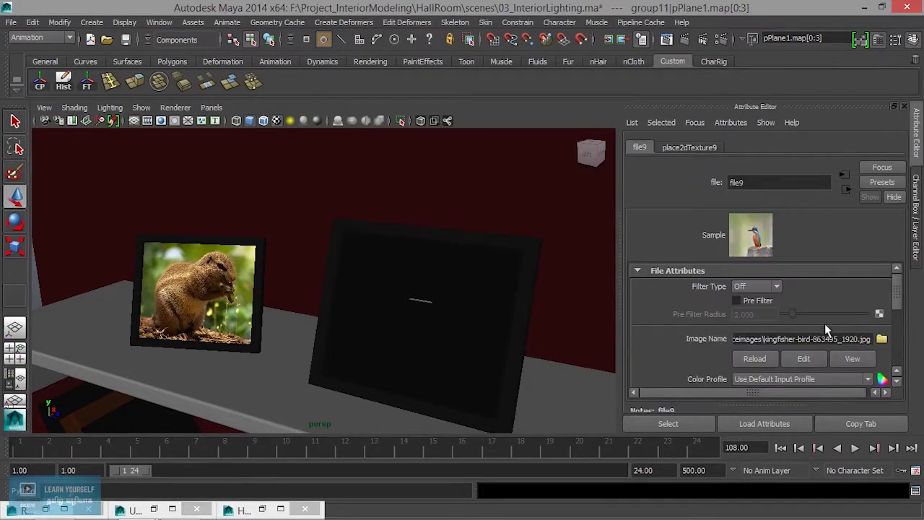
{"action": "left_click", "coordinate": [881, 339]}
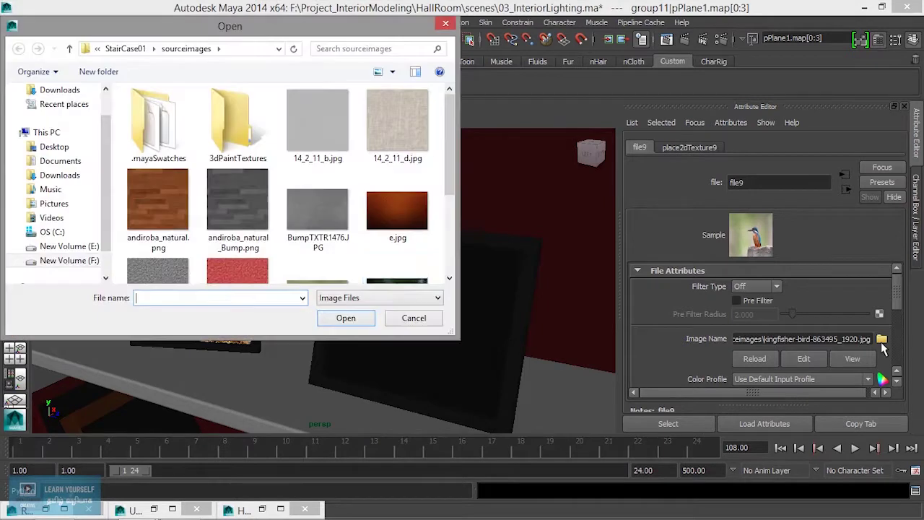
{"action": "left_click_drag", "start_coordinate": [449, 152], "coordinate": [449, 233]}
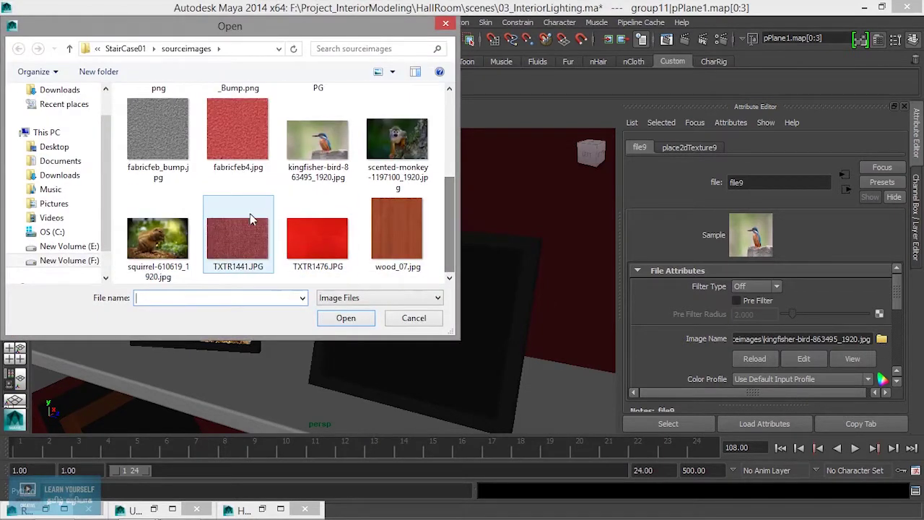
{"action": "left_click", "coordinate": [323, 159]}
{"action": "left_click", "coordinate": [346, 318]}
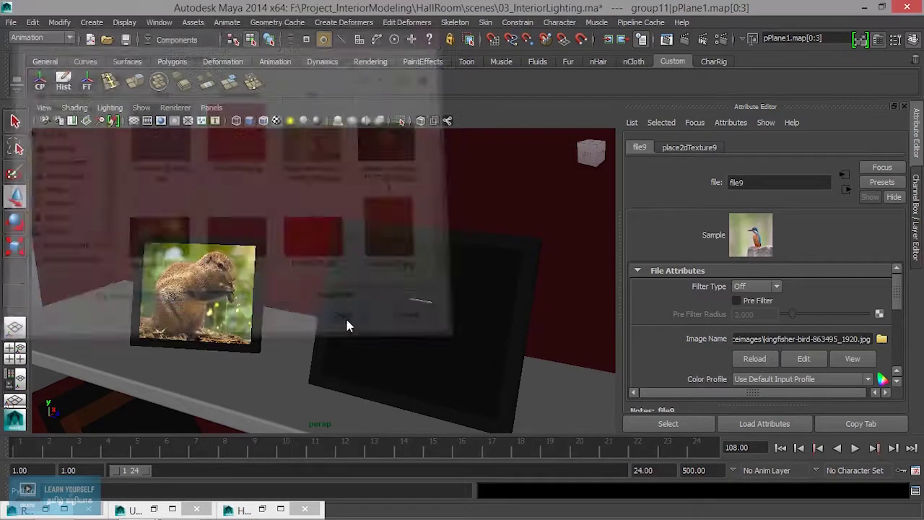
{"action": "right_click_drag", "start_coordinate": [439, 295], "coordinate": [493, 177]}
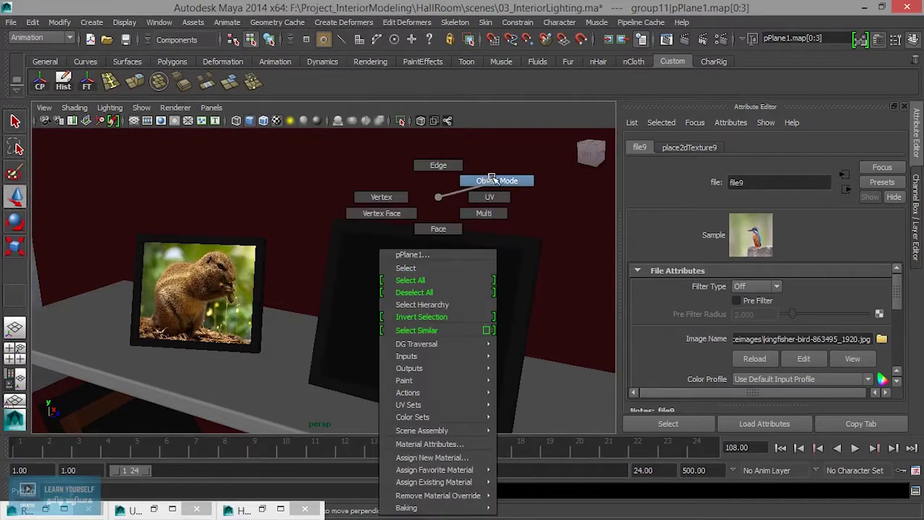
Step: Isolate the picture plane, frame it with F, and orbit to view it edge-on and tilted
{"action": "left_click", "coordinate": [445, 286]}
{"action": "mouse_move", "coordinate": [429, 316]}
{"action": "left_mouse_down", "text": "alt"}
{"action": "mouse_move", "coordinate": [434, 347]}
{"action": "mouse_move", "coordinate": [388, 331]}
{"action": "left_mouse_up", "text": "alt"}
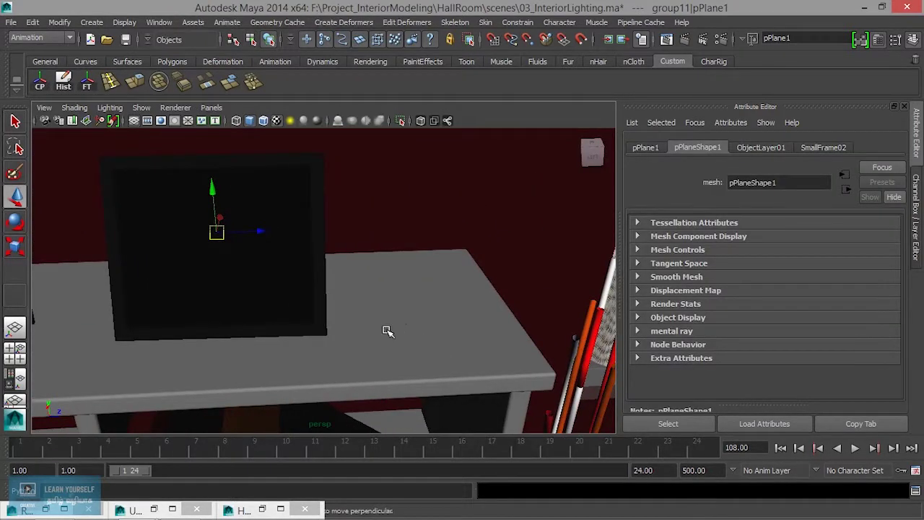
{"action": "left_click", "coordinate": [399, 122]}
{"action": "key", "text": "f"}
{"action": "mouse_move", "coordinate": [328, 277]}
{"action": "left_mouse_down", "text": "alt"}
{"action": "mouse_move", "coordinate": [470, 250]}
{"action": "mouse_move", "coordinate": [495, 276]}
{"action": "mouse_move", "coordinate": [396, 291]}
{"action": "mouse_move", "coordinate": [275, 270]}
{"action": "mouse_move", "coordinate": [239, 277]}
{"action": "left_mouse_up", "text": "alt"}
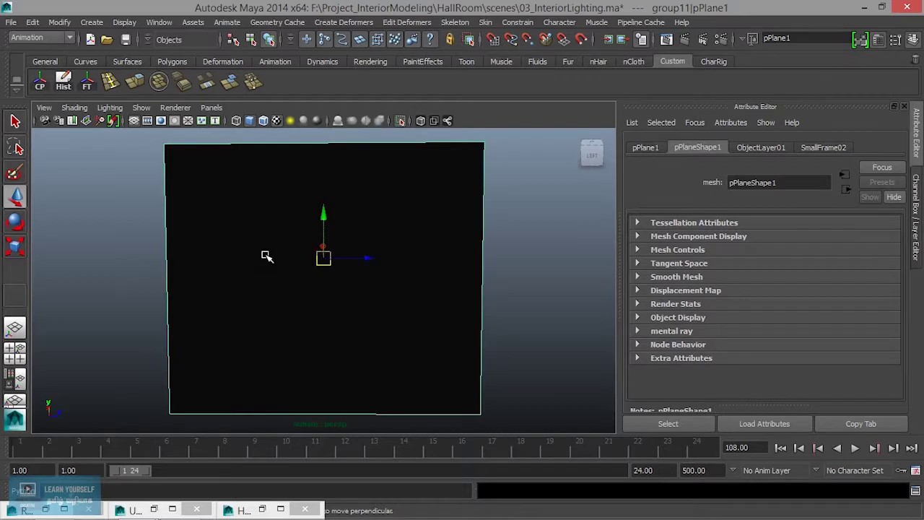
{"action": "scroll", "coordinate": [382, 257], "scroll_direction": "down", "scroll_amount": 3}
{"action": "mouse_move", "coordinate": [273, 305]}
{"action": "left_mouse_down", "text": "alt"}
{"action": "mouse_move", "coordinate": [450, 275]}
{"action": "mouse_move", "coordinate": [412, 316]}
{"action": "mouse_move", "coordinate": [238, 296]}
{"action": "left_mouse_up", "text": "alt"}
{"action": "left_click", "coordinate": [142, 108]}
Step: Turn off Two Sided Lighting in the viewport Lighting menu
{"action": "left_click", "coordinate": [110, 108]}
{"action": "left_click", "coordinate": [108, 108]}
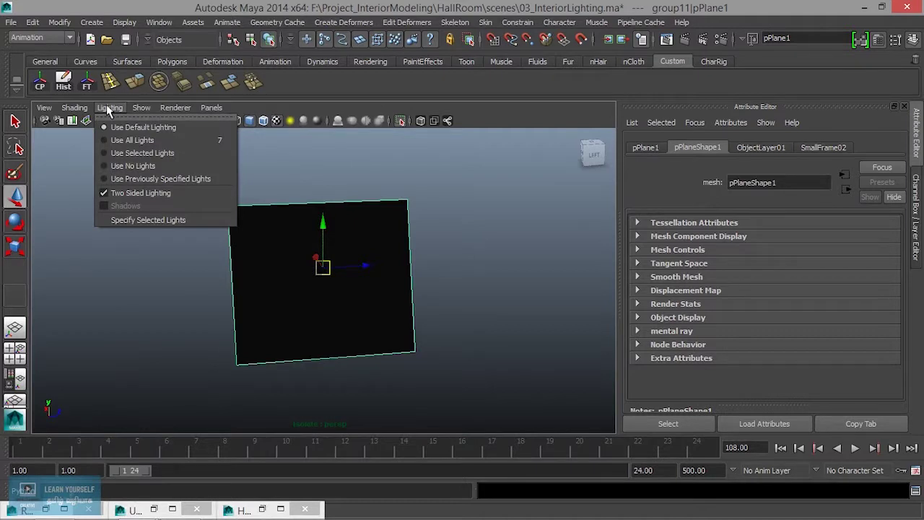
{"action": "left_click", "coordinate": [103, 193]}
{"action": "mouse_move", "coordinate": [345, 357]}
{"action": "left_mouse_down", "text": "alt"}
{"action": "mouse_move", "coordinate": [553, 334]}
{"action": "mouse_move", "coordinate": [323, 347]}
{"action": "mouse_move", "coordinate": [355, 353]}
{"action": "left_mouse_up", "text": "alt"}
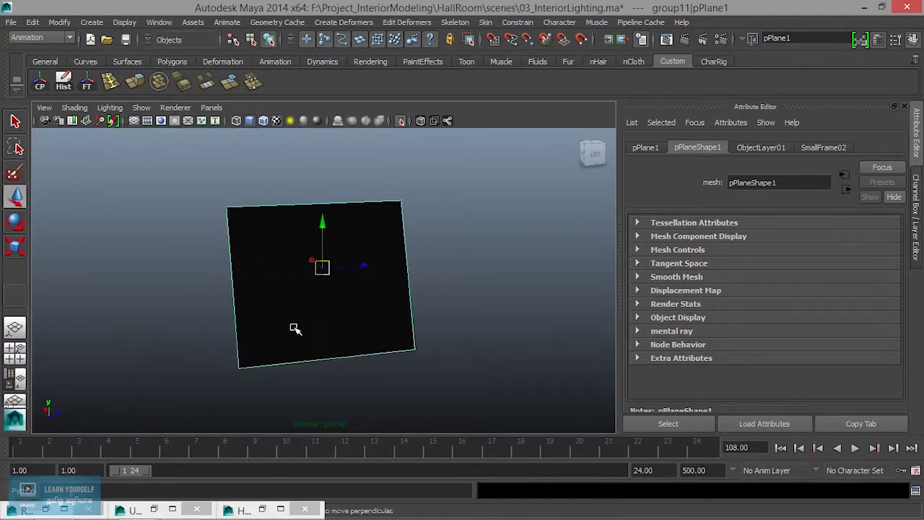
{"action": "left_click", "coordinate": [115, 111]}
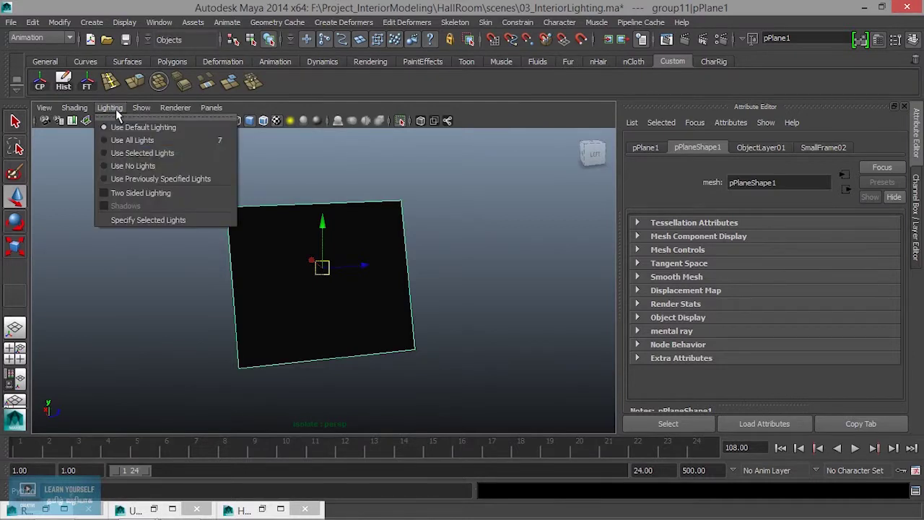
{"action": "left_click", "coordinate": [103, 194]}
Step: Switch the plane to face mode and select its single face
{"action": "right_click_drag", "start_coordinate": [281, 297], "coordinate": [340, 178]}
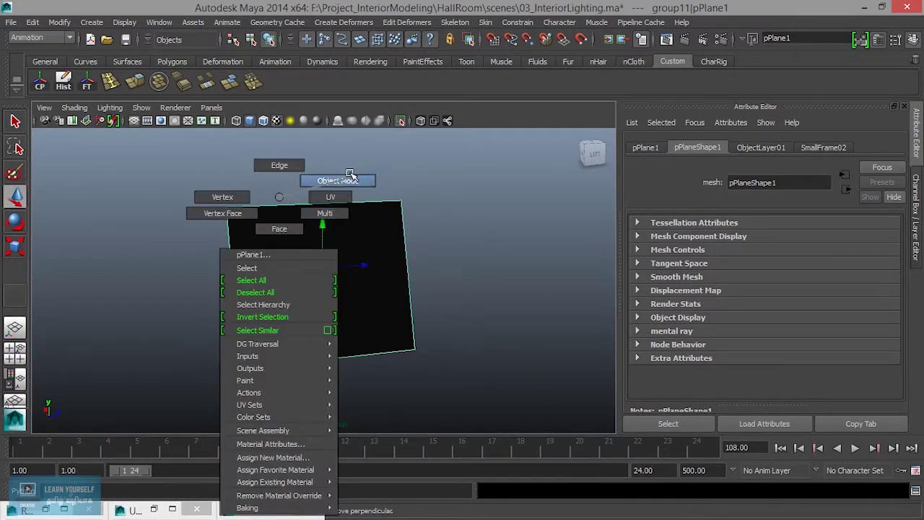
{"action": "right_click_drag", "start_coordinate": [272, 250], "coordinate": [268, 230]}
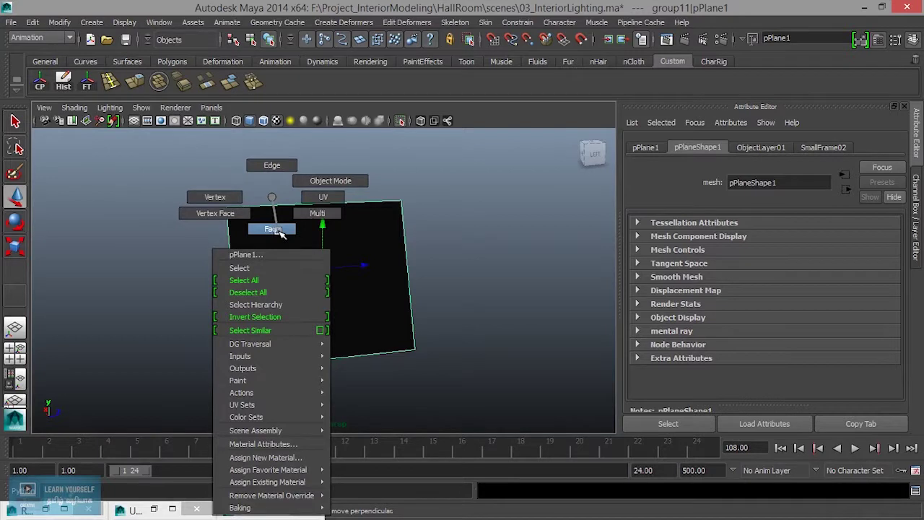
{"action": "left_click", "coordinate": [260, 341]}
{"action": "mouse_move", "coordinate": [260, 340]}
{"action": "left_mouse_down", "text": "alt"}
{"action": "mouse_move", "coordinate": [462, 325]}
{"action": "mouse_move", "coordinate": [404, 325]}
{"action": "left_mouse_up", "text": "alt"}
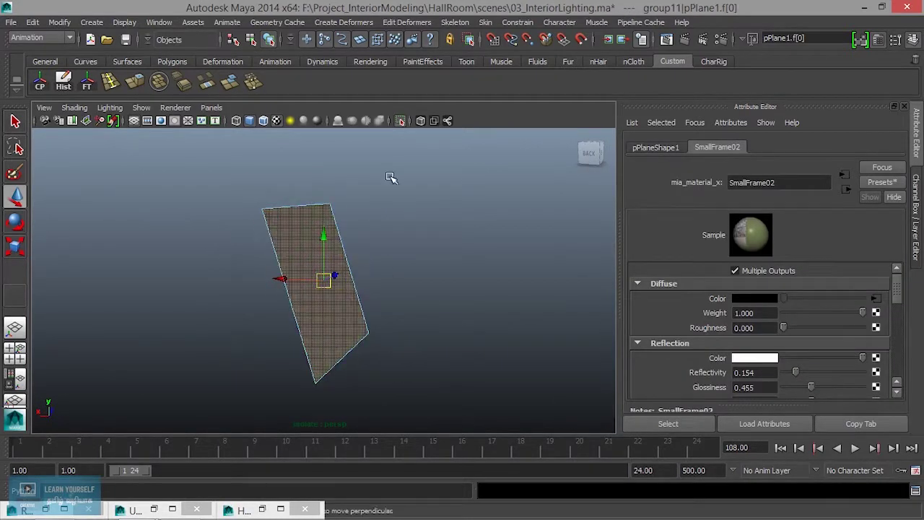
Step: Switch to the Polygons menu set and reverse the selected face's normal
{"action": "left_click", "coordinate": [54, 41]}
{"action": "left_click", "coordinate": [54, 58]}
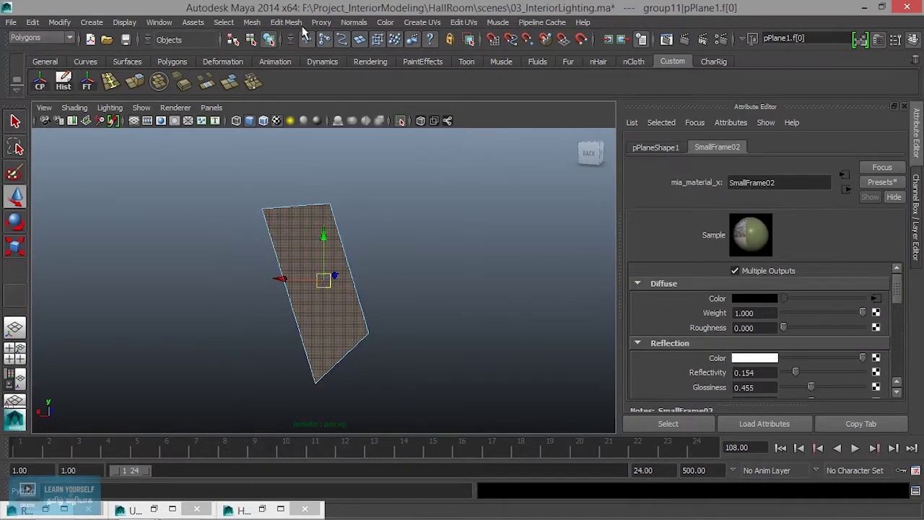
{"action": "left_click", "coordinate": [365, 24]}
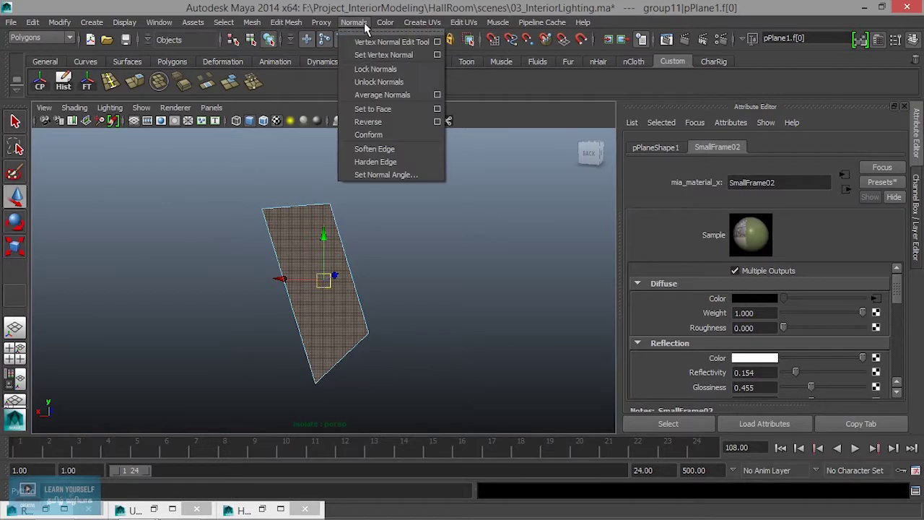
{"action": "left_click", "coordinate": [387, 122]}
{"action": "left_click_drag", "start_coordinate": [452, 310], "coordinate": [378, 320], "text": "alt"}
{"action": "right_click_drag", "start_coordinate": [378, 213], "coordinate": [433, 182]}
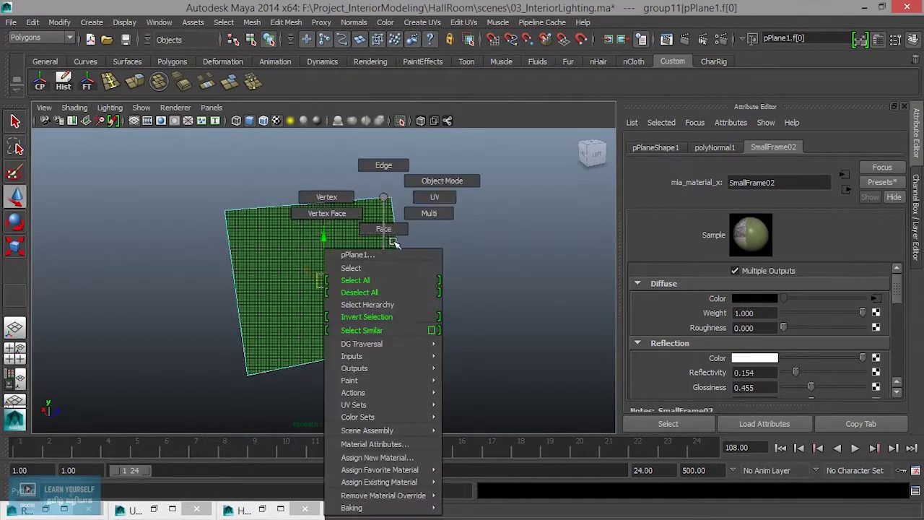
{"action": "left_click", "coordinate": [394, 257]}
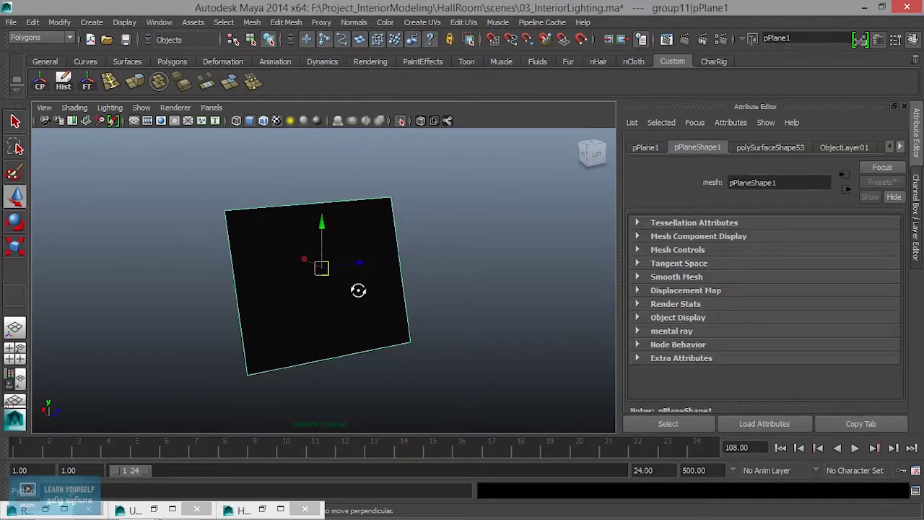
{"action": "left_click_drag", "start_coordinate": [358, 290], "coordinate": [359, 210], "text": "alt"}
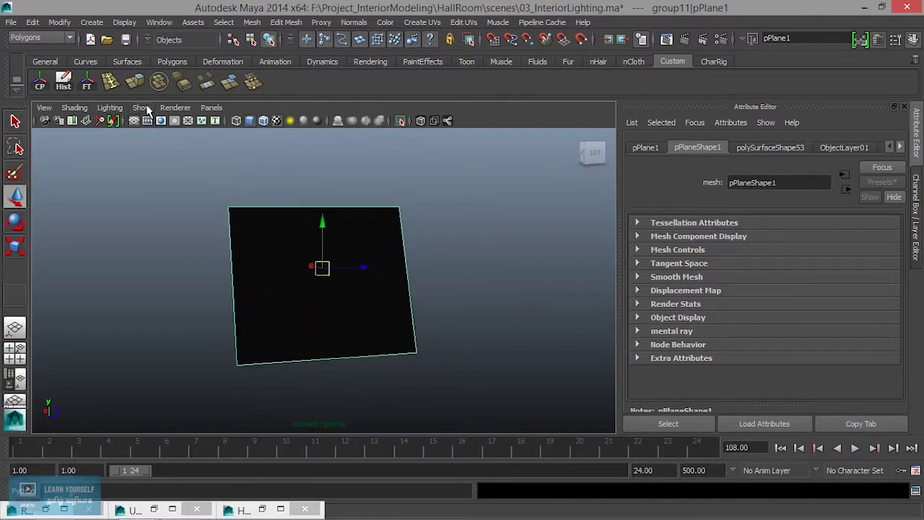
{"action": "mouse_move", "coordinate": [392, 257]}
{"action": "left_mouse_down", "text": "alt"}
{"action": "mouse_move", "coordinate": [293, 265]}
{"action": "mouse_move", "coordinate": [361, 241]}
{"action": "left_mouse_up", "text": "alt"}
Step: Select all four plane vertices and set their vertex normals to match the face
{"action": "right_click_drag", "start_coordinate": [361, 239], "coordinate": [347, 206]}
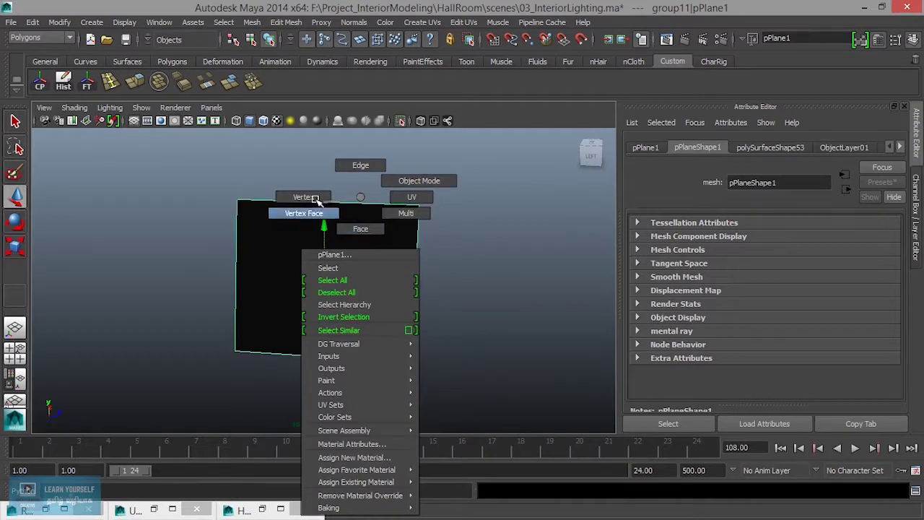
{"action": "left_click_drag", "start_coordinate": [238, 235], "coordinate": [540, 410]}
{"action": "mouse_move", "coordinate": [357, 322]}
{"action": "left_mouse_down", "text": "alt"}
{"action": "mouse_move", "coordinate": [505, 308]}
{"action": "mouse_move", "coordinate": [462, 217]}
{"action": "left_mouse_up", "text": "alt"}
{"action": "left_click", "coordinate": [354, 23]}
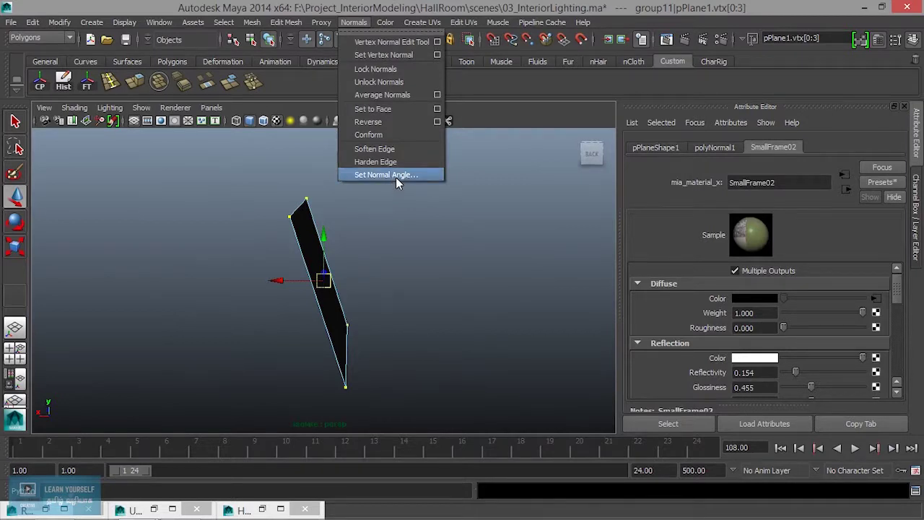
{"action": "left_click", "coordinate": [382, 109]}
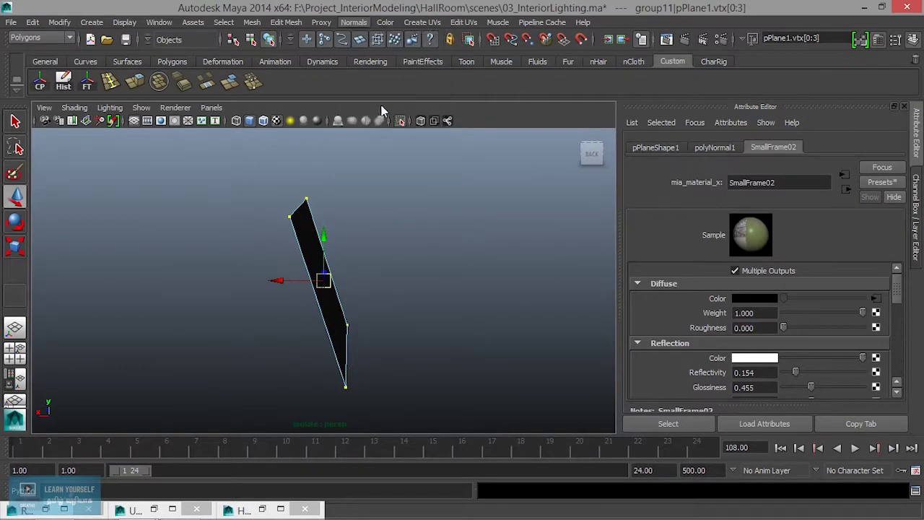
{"action": "left_click_drag", "start_coordinate": [447, 289], "coordinate": [300, 300], "text": "alt"}
Step: Reselect the plane's face and reverse its normal again
{"action": "right_click_drag", "start_coordinate": [381, 218], "coordinate": [437, 180]}
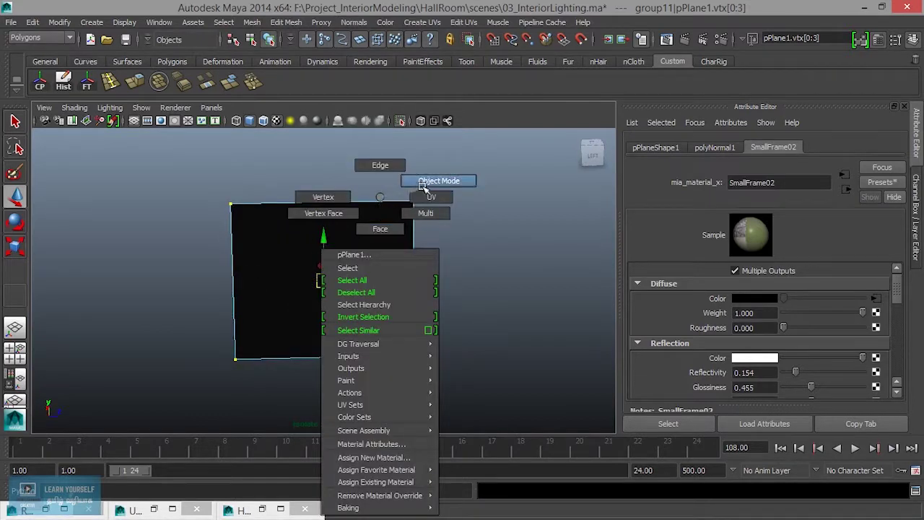
{"action": "left_click", "coordinate": [351, 241]}
{"action": "left_click_drag", "start_coordinate": [361, 256], "coordinate": [337, 229], "text": "alt"}
{"action": "right_click_drag", "start_coordinate": [337, 229], "coordinate": [289, 247]}
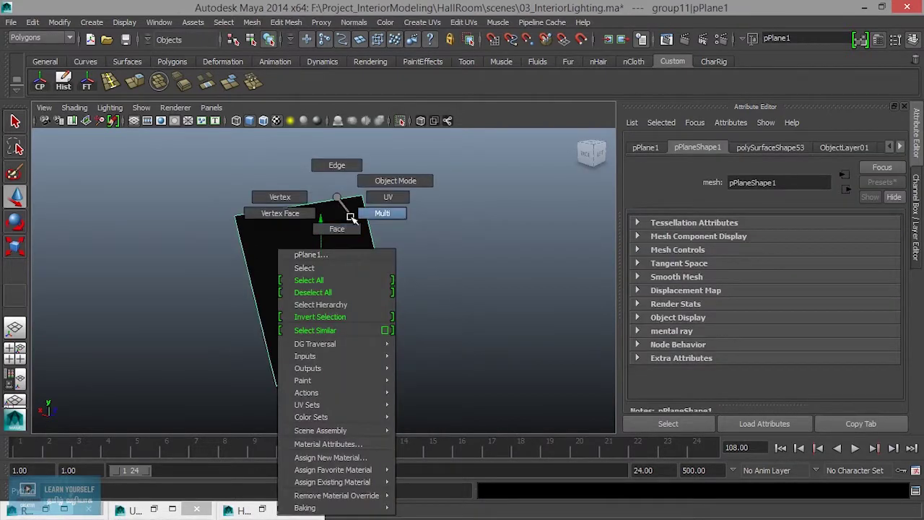
{"action": "left_click_drag", "start_coordinate": [171, 199], "coordinate": [484, 405]}
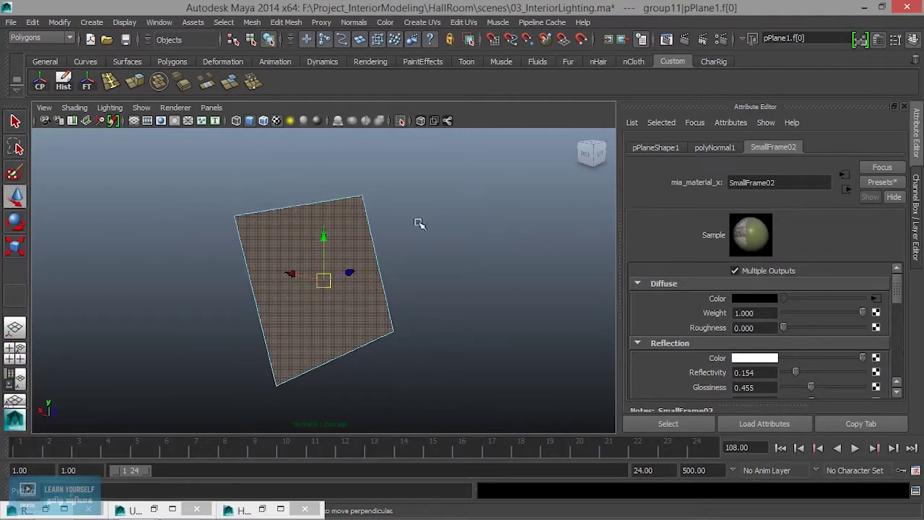
{"action": "left_click", "coordinate": [353, 22]}
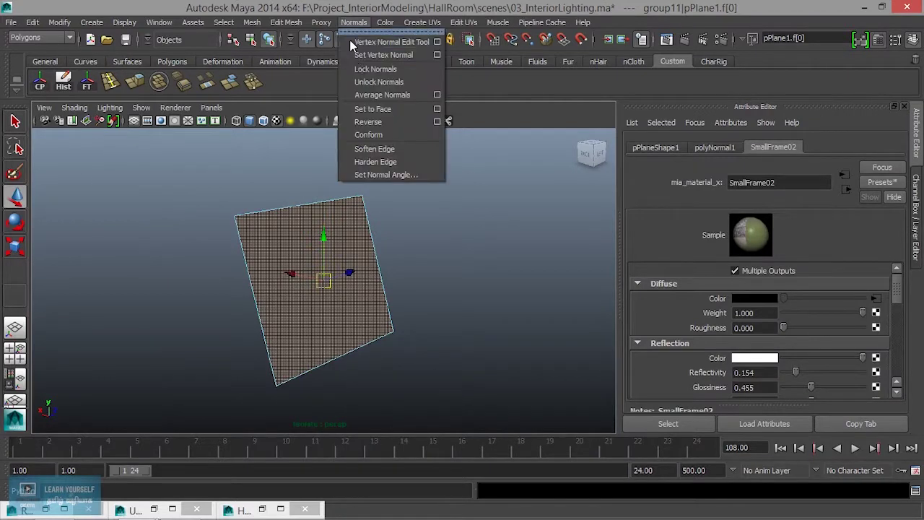
{"action": "left_click", "coordinate": [376, 109]}
{"action": "left_click_drag", "start_coordinate": [438, 306], "coordinate": [364, 313], "text": "alt"}
Step: Return to object mode and orbit to check the plane now appears black
{"action": "right_click_drag", "start_coordinate": [397, 217], "coordinate": [472, 192]}
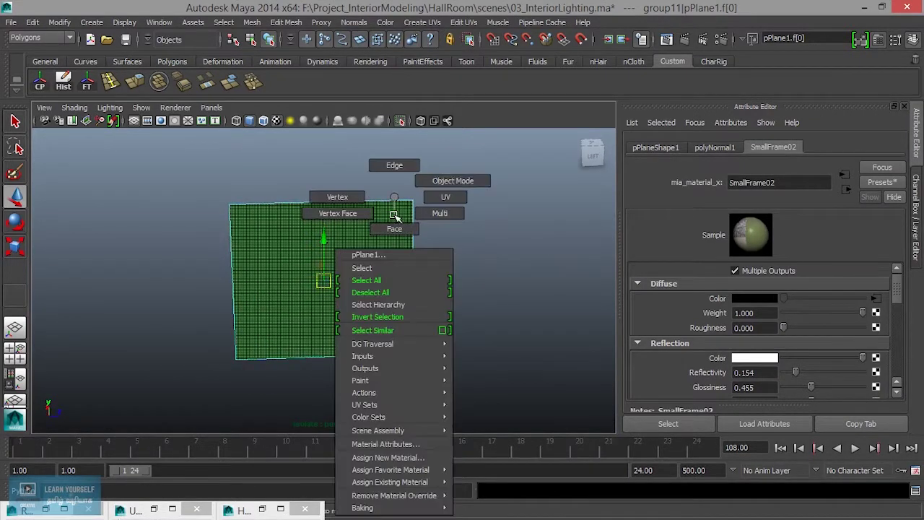
{"action": "left_click", "coordinate": [347, 273]}
{"action": "left_click_drag", "start_coordinate": [347, 273], "coordinate": [368, 275], "text": "alt"}
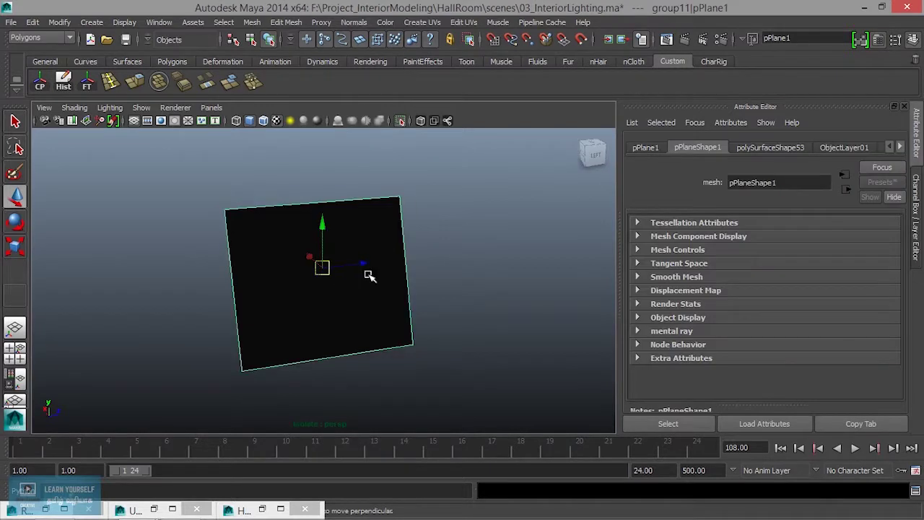
{"action": "mouse_move", "coordinate": [375, 294]}
{"action": "left_mouse_down", "text": "alt"}
{"action": "mouse_move", "coordinate": [406, 279]}
{"action": "mouse_move", "coordinate": [549, 262]}
{"action": "mouse_move", "coordinate": [355, 272]}
{"action": "mouse_move", "coordinate": [387, 284]}
{"action": "left_mouse_up", "text": "alt"}
{"action": "scroll", "coordinate": [387, 284], "scroll_direction": "up", "scroll_amount": 1}
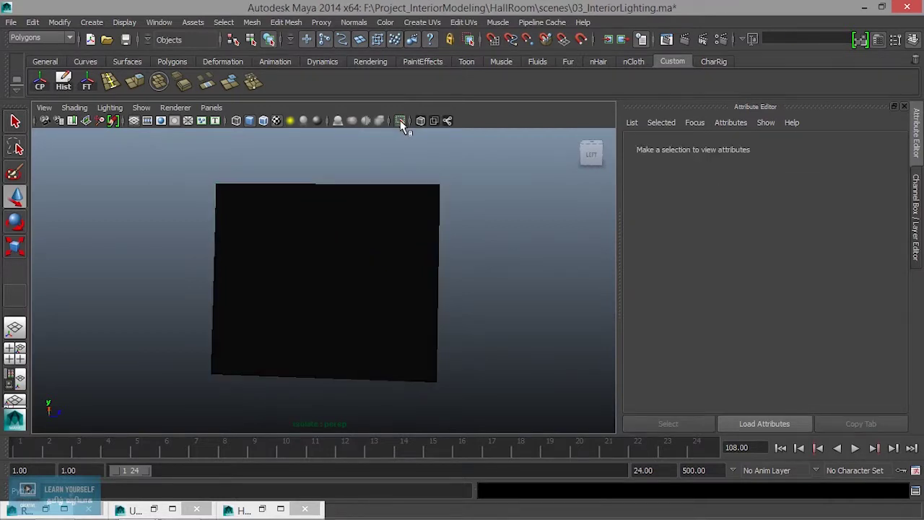
Step: Exit isolation, select the black frame plane, and show its SmallFrame02 attributes
{"action": "left_click", "coordinate": [400, 121]}
{"action": "mouse_move", "coordinate": [392, 218]}
{"action": "left_mouse_down", "text": "alt"}
{"action": "mouse_move", "coordinate": [398, 363]}
{"action": "mouse_move", "coordinate": [474, 345]}
{"action": "mouse_move", "coordinate": [349, 325]}
{"action": "left_mouse_up", "text": "alt"}
{"action": "mouse_move", "coordinate": [349, 325]}
{"action": "right_mouse_down", "text": "alt"}
{"action": "mouse_move", "coordinate": [412, 355]}
{"action": "mouse_move", "coordinate": [390, 381]}
{"action": "right_mouse_up", "text": "alt"}
{"action": "left_click", "coordinate": [326, 318]}
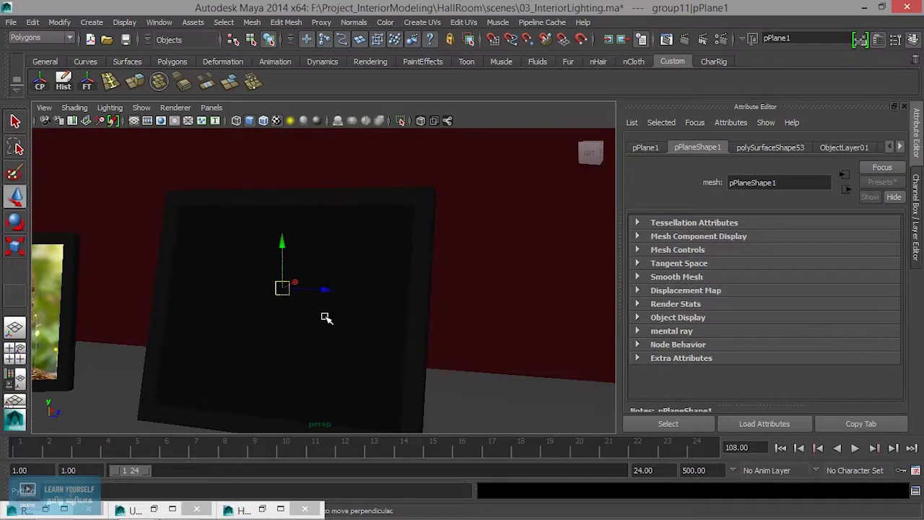
{"action": "left_click_drag", "start_coordinate": [325, 318], "coordinate": [380, 322], "text": "alt"}
{"action": "left_click", "coordinate": [901, 147]}
{"action": "left_click", "coordinate": [900, 147]}
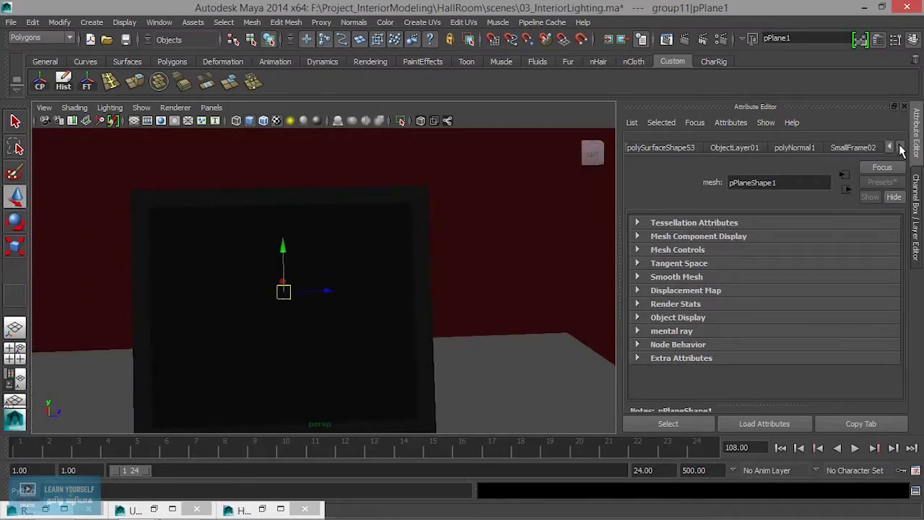
{"action": "left_click", "coordinate": [866, 149]}
Step: Select the first window area light and set its High Samples to 8
{"action": "left_click_drag", "start_coordinate": [185, 381], "coordinate": [397, 295], "text": "alt"}
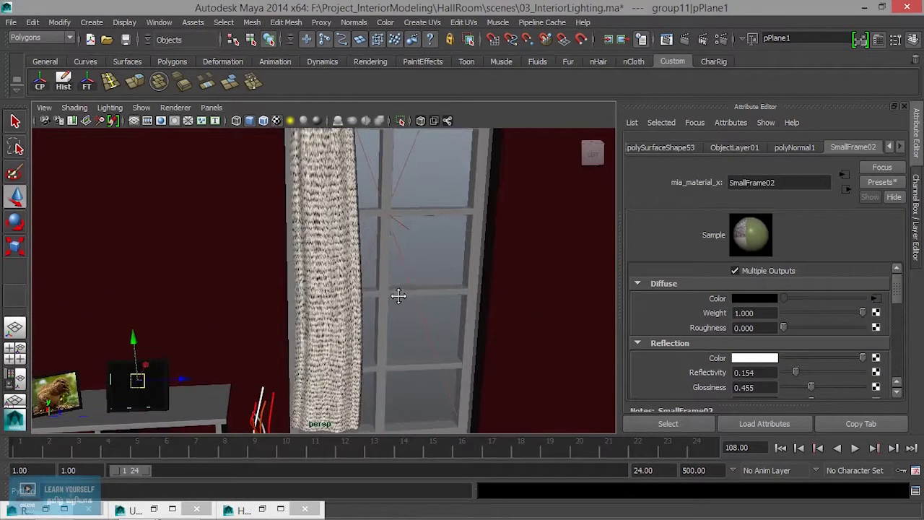
{"action": "left_click", "coordinate": [408, 254]}
{"action": "mouse_move", "coordinate": [363, 267]}
{"action": "left_mouse_down", "text": "alt"}
{"action": "mouse_move", "coordinate": [429, 262]}
{"action": "mouse_move", "coordinate": [377, 227]}
{"action": "left_mouse_up", "text": "alt"}
{"action": "left_click", "coordinate": [384, 223]}
{"action": "left_click_drag", "start_coordinate": [751, 292], "coordinate": [656, 292]}
{"action": "type", "text": "8"}
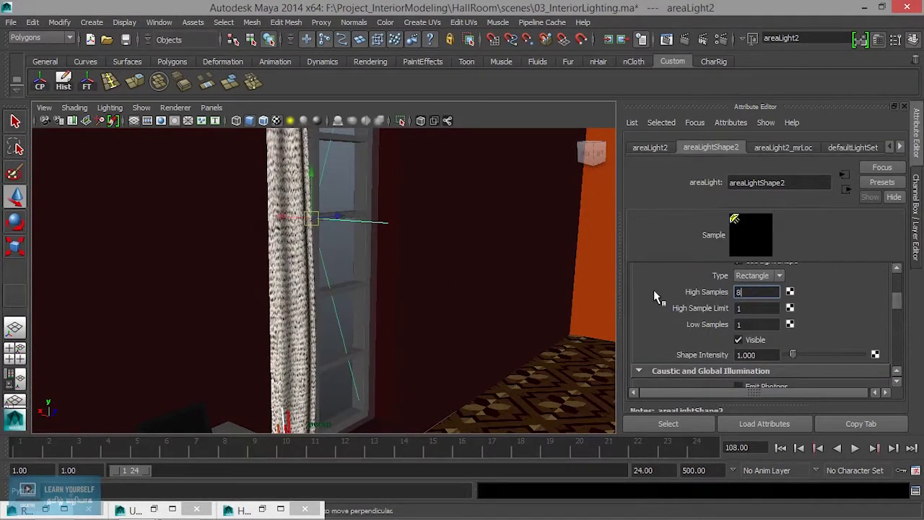
Step: Select the other window area light and set its High Samples to 8
{"action": "left_click_drag", "start_coordinate": [363, 293], "coordinate": [329, 318], "text": "alt"}
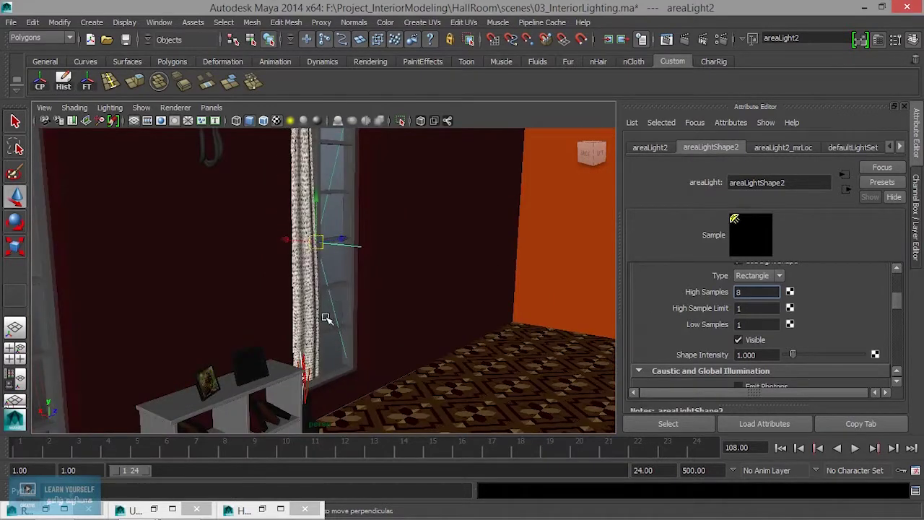
{"action": "middle_click_drag", "start_coordinate": [328, 318], "coordinate": [575, 240], "text": "alt"}
{"action": "right_click_drag", "start_coordinate": [443, 295], "coordinate": [268, 299], "text": "alt"}
{"action": "left_click_drag", "start_coordinate": [267, 299], "coordinate": [398, 347], "text": "alt"}
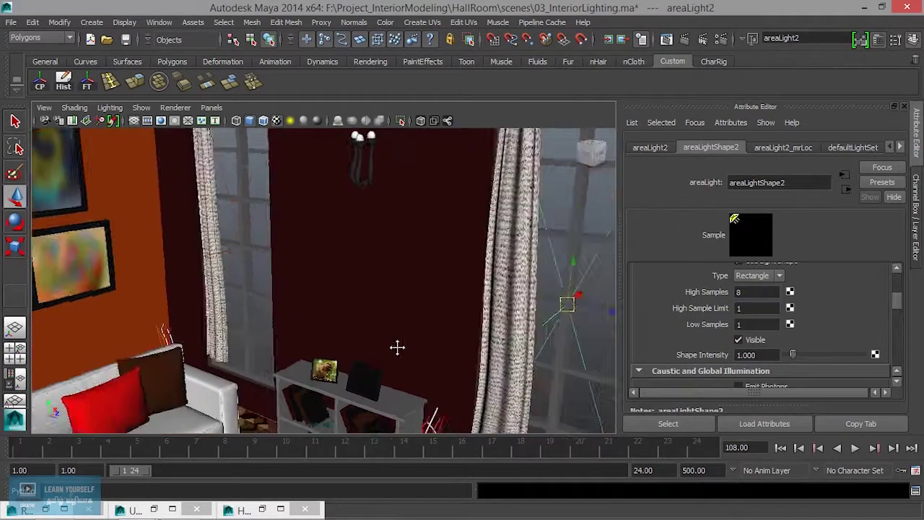
{"action": "left_click", "coordinate": [264, 277]}
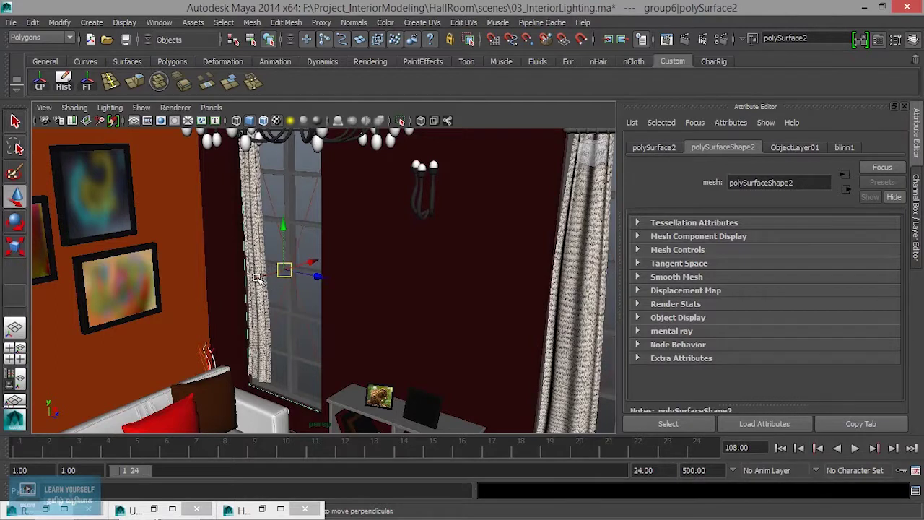
{"action": "left_click", "coordinate": [256, 279]}
{"action": "left_click", "coordinate": [759, 292]}
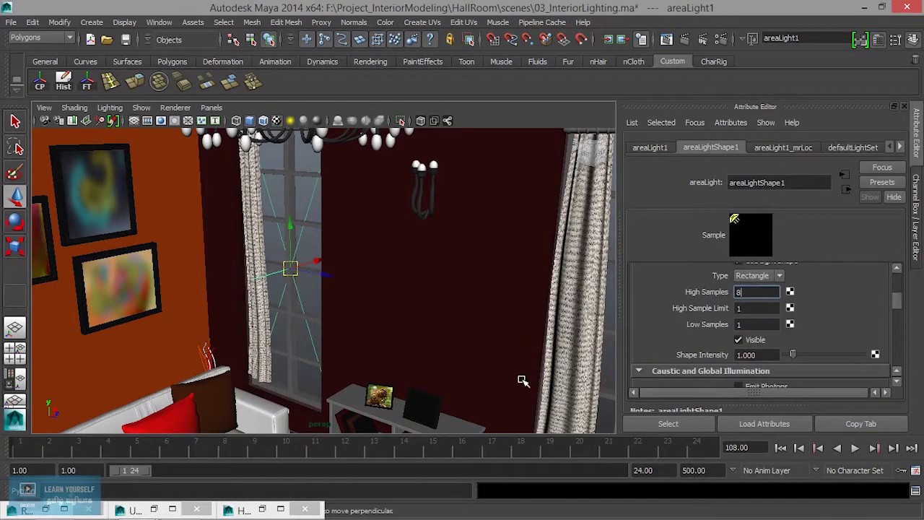
{"action": "key", "text": "Return"}
Step: Frame the shelf pictures in the perspective view
{"action": "left_click_drag", "start_coordinate": [524, 381], "coordinate": [431, 202], "text": "alt"}
{"action": "mouse_move", "coordinate": [431, 202]}
{"action": "right_mouse_down", "text": "alt"}
{"action": "mouse_move", "coordinate": [557, 336]}
{"action": "mouse_move", "coordinate": [517, 293]}
{"action": "right_mouse_up", "text": "alt"}
{"action": "middle_click_drag", "start_coordinate": [517, 293], "coordinate": [456, 397], "text": "alt"}
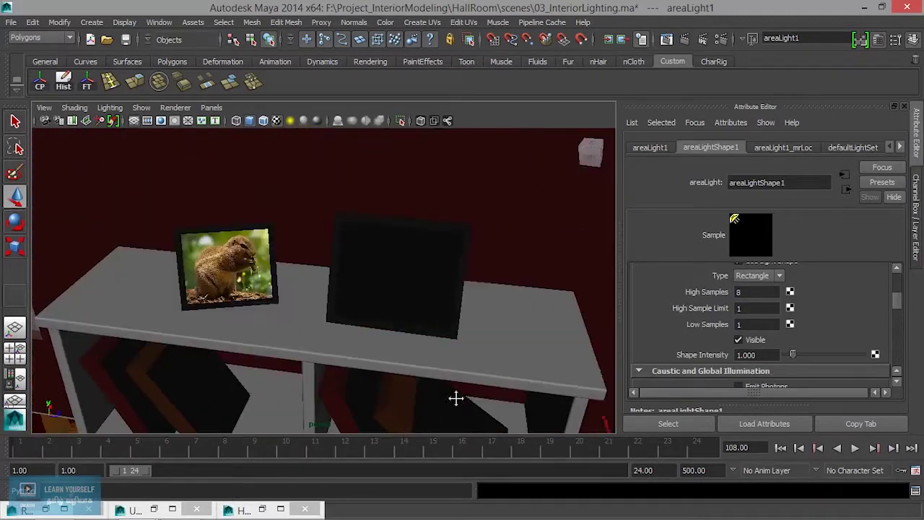
{"action": "mouse_move", "coordinate": [455, 398]}
{"action": "left_mouse_down", "text": "alt"}
{"action": "mouse_move", "coordinate": [470, 337]}
{"action": "mouse_move", "coordinate": [491, 318]}
{"action": "left_mouse_up", "text": "alt"}
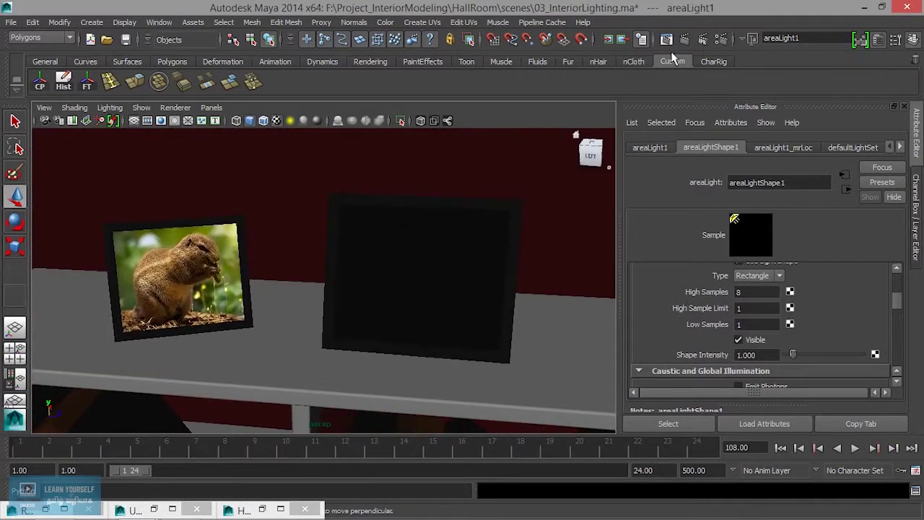
{"action": "left_click", "coordinate": [609, 39]}
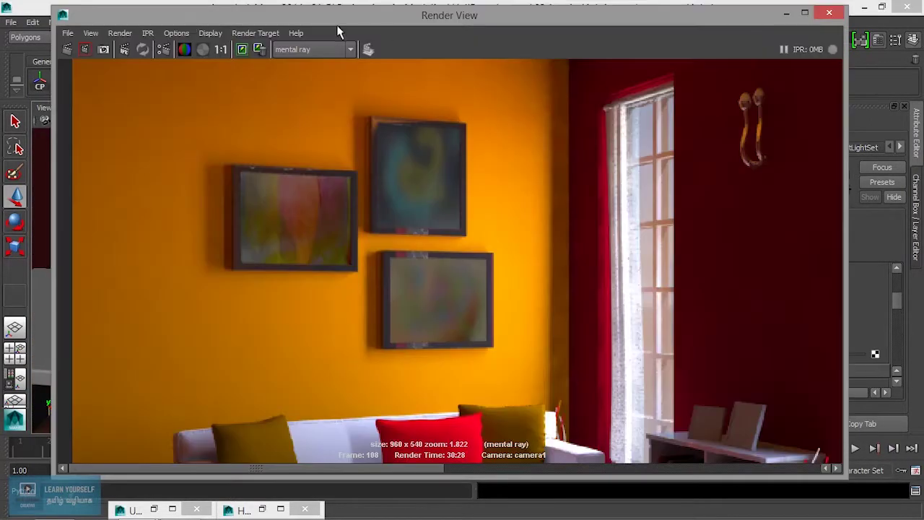
Step: Render the scene from the persp camera and take a snapshot
{"action": "left_click", "coordinate": [120, 34]}
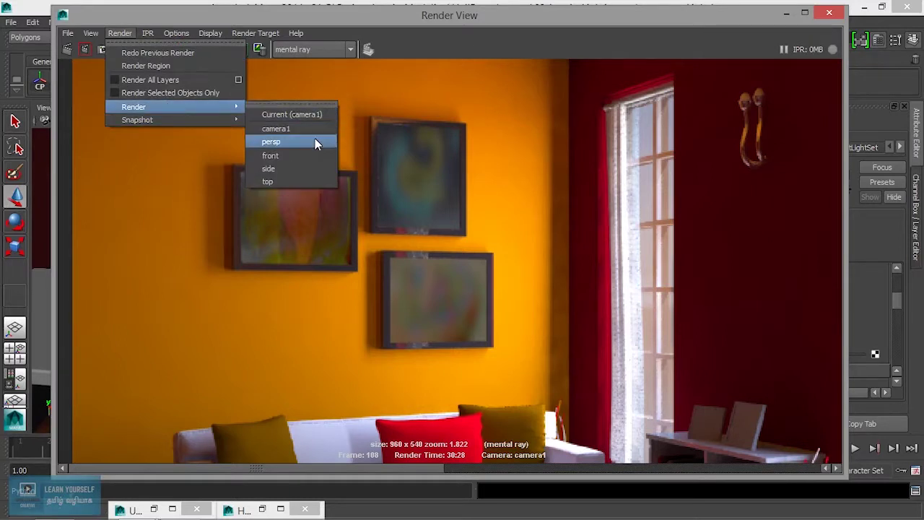
{"action": "left_click", "coordinate": [314, 141]}
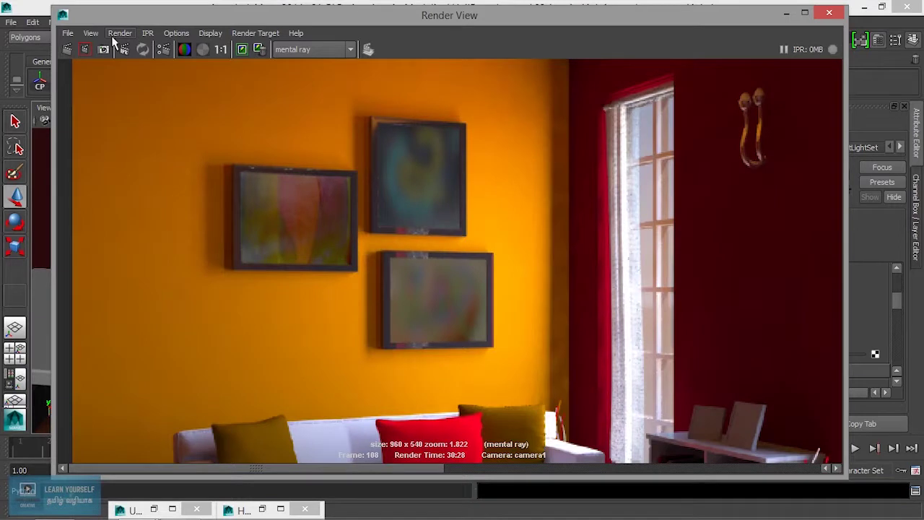
{"action": "left_click", "coordinate": [120, 33]}
{"action": "mouse_move", "coordinate": [133, 107]}
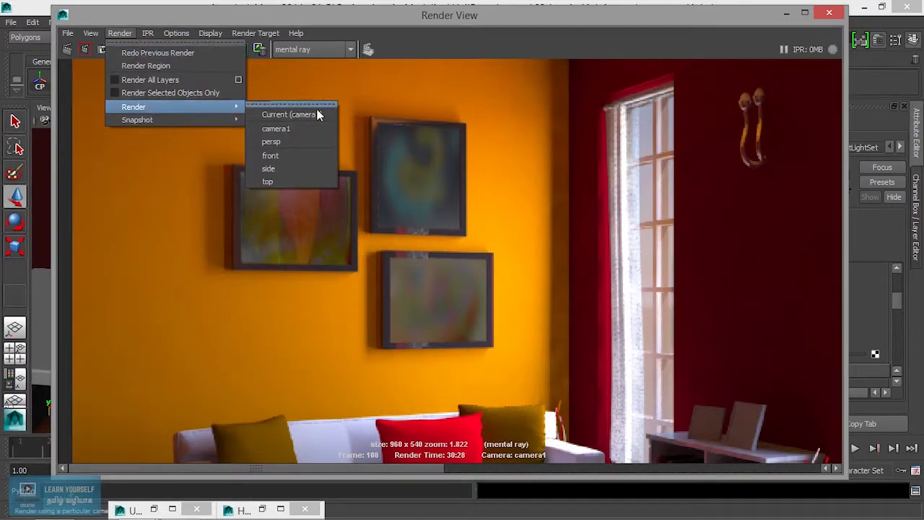
{"action": "left_click", "coordinate": [316, 141]}
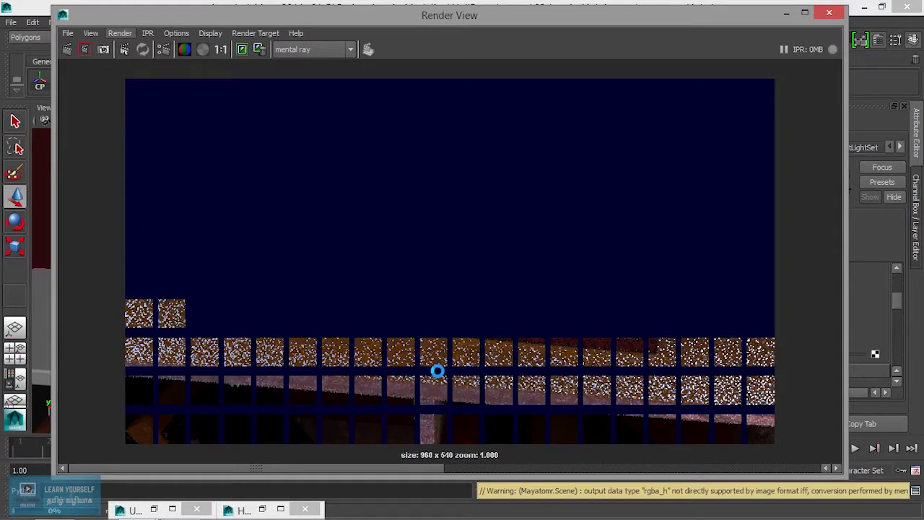
{"action": "left_click", "coordinate": [103, 51]}
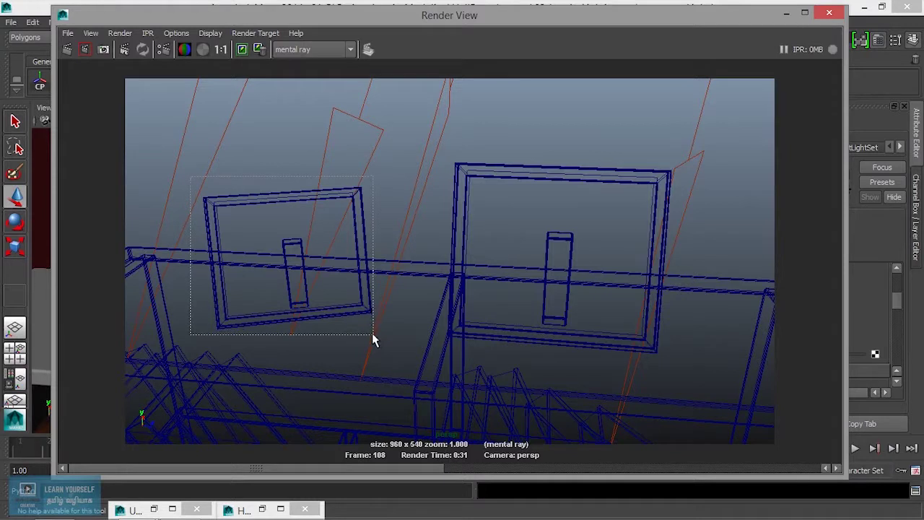
Step: Region-render the left frame, then the right frame, and hide the Render View
{"action": "left_click_drag", "start_coordinate": [467, 318], "coordinate": [382, 338]}
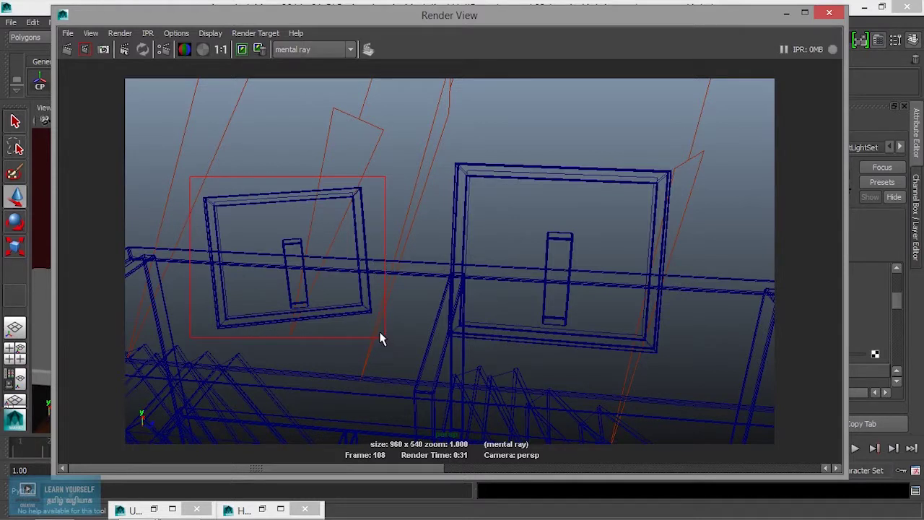
{"action": "left_click", "coordinate": [85, 52]}
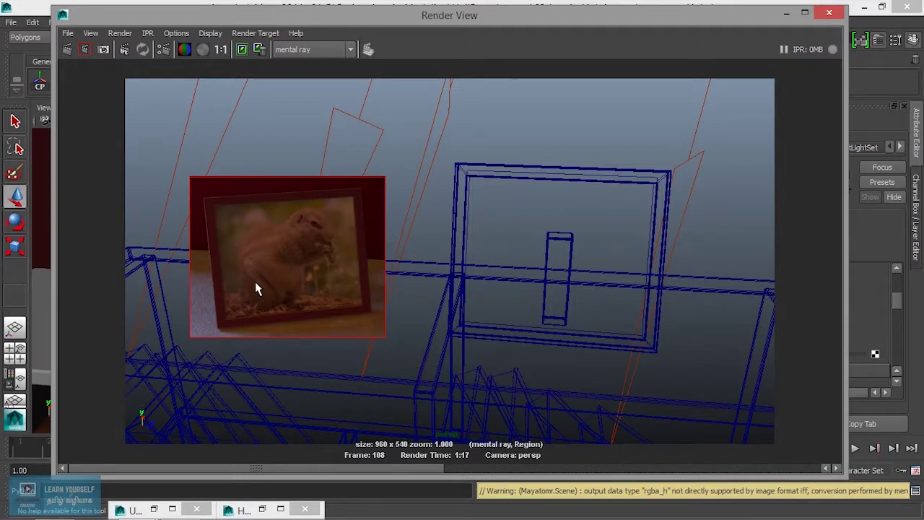
{"action": "left_click_drag", "start_coordinate": [443, 158], "coordinate": [705, 360]}
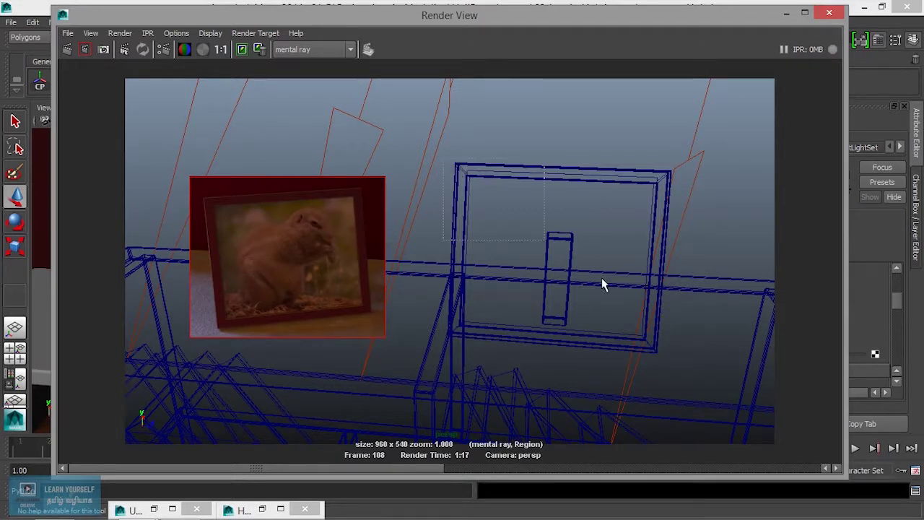
{"action": "left_click", "coordinate": [84, 49]}
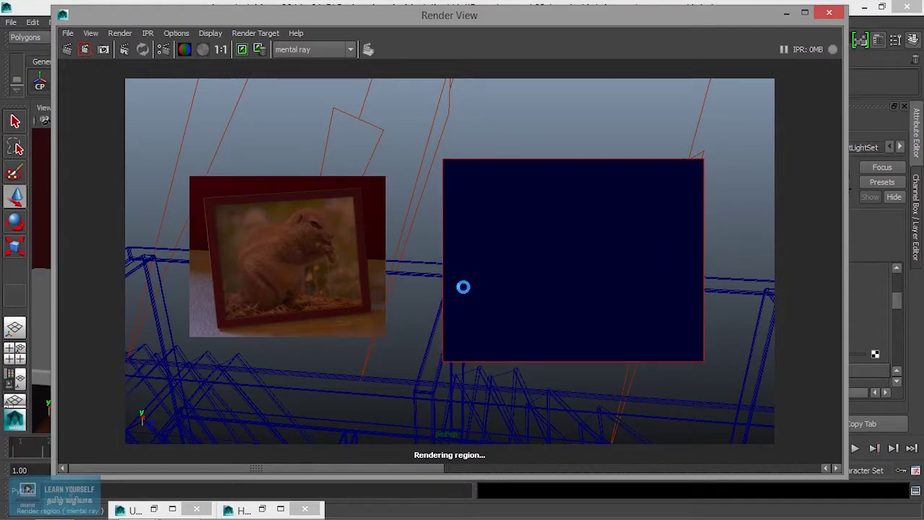
{"action": "left_click", "coordinate": [786, 12]}
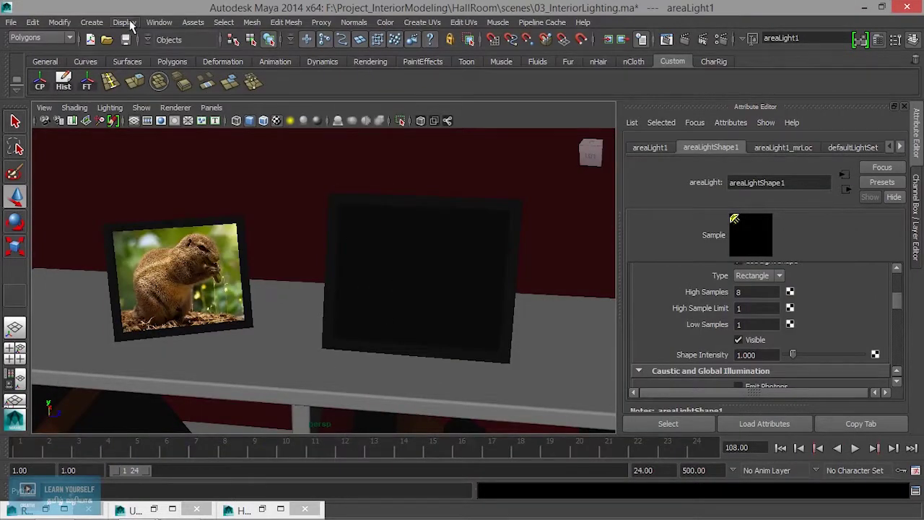
{"action": "left_click", "coordinate": [159, 22]}
Step: In the UV Texture Editor, rotate all four pPlane1 UVs 45° twice
{"action": "left_click", "coordinate": [189, 198]}
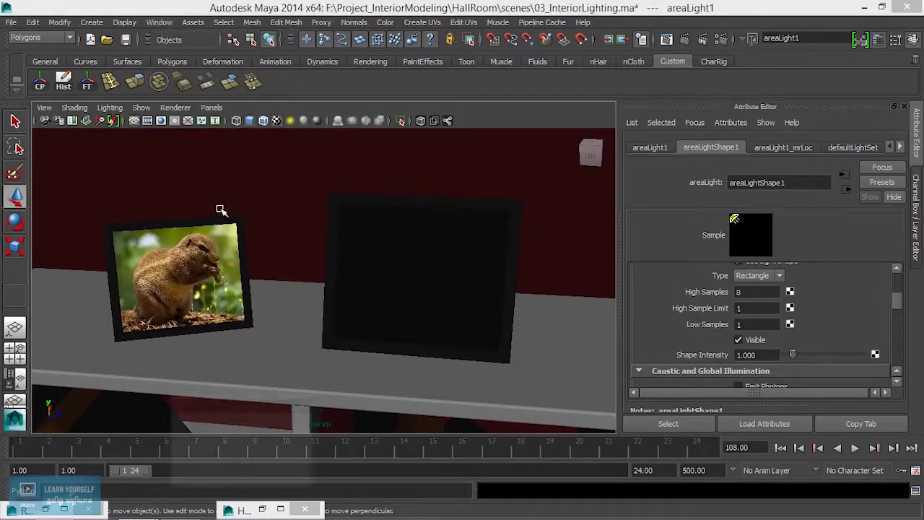
{"action": "left_click", "coordinate": [354, 285]}
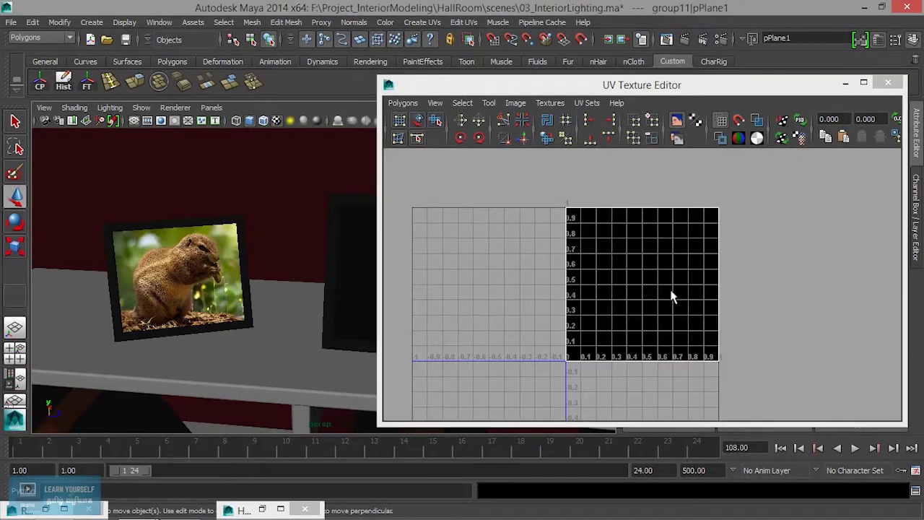
{"action": "right_click", "coordinate": [673, 209]}
{"action": "right_click_drag", "start_coordinate": [673, 213], "coordinate": [724, 209]}
{"action": "left_click_drag", "start_coordinate": [748, 376], "coordinate": [480, 181]}
{"action": "left_click", "coordinate": [462, 136]}
{"action": "left_click", "coordinate": [462, 136]}
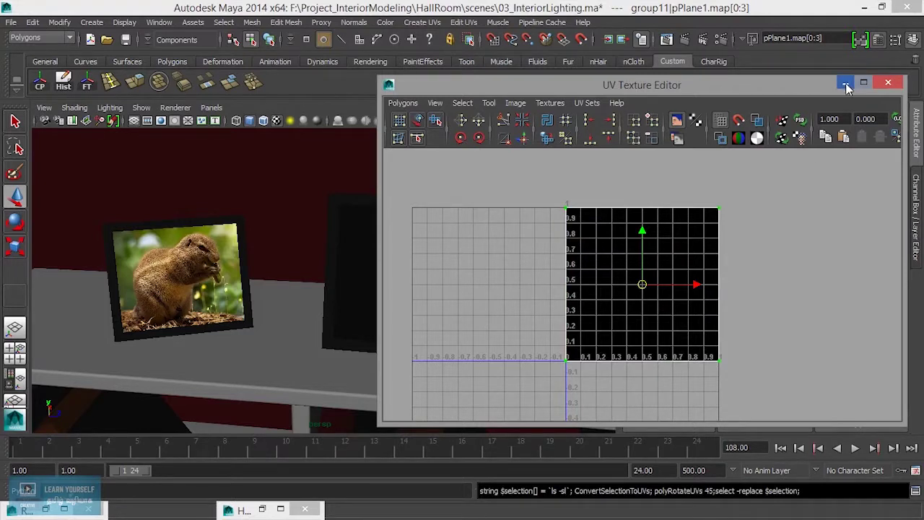
{"action": "left_click", "coordinate": [888, 81]}
{"action": "left_click", "coordinate": [667, 40]}
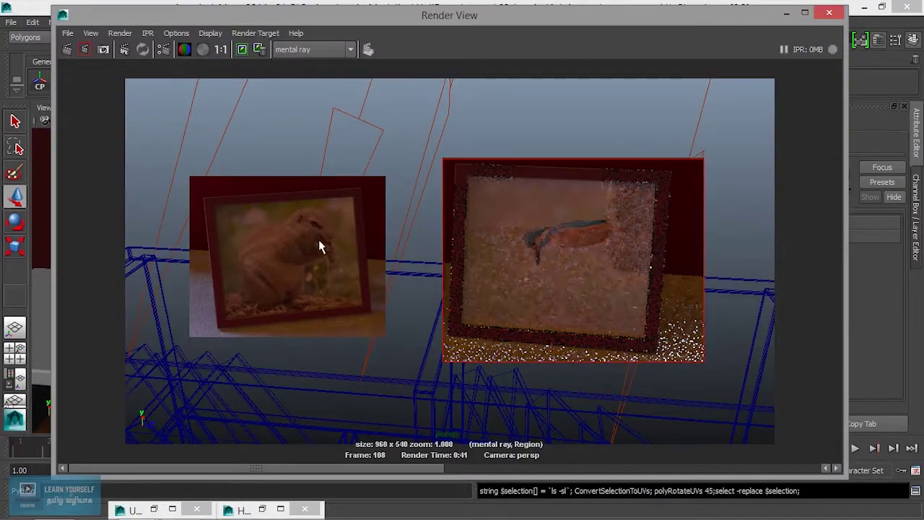
Step: Clear the render region to show the full camera1 mental ray render of the room
{"action": "left_click", "coordinate": [785, 15]}
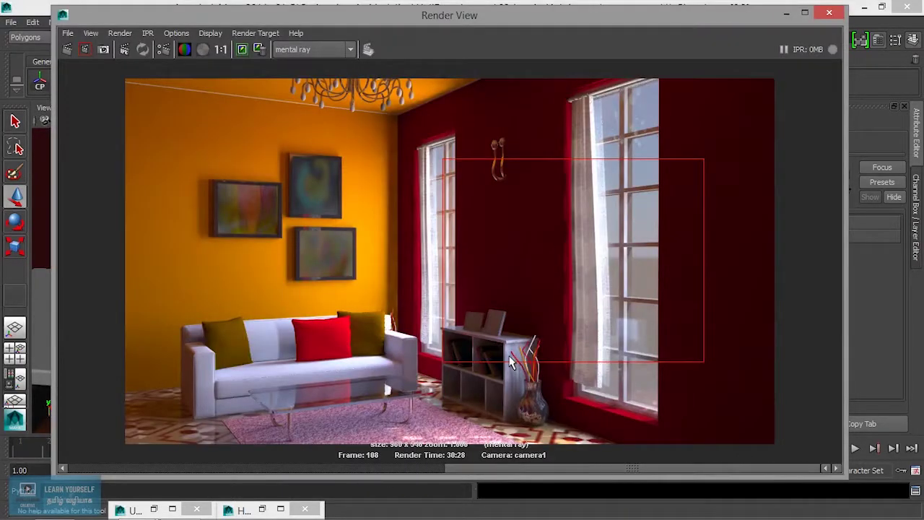
{"action": "left_click", "coordinate": [522, 358]}
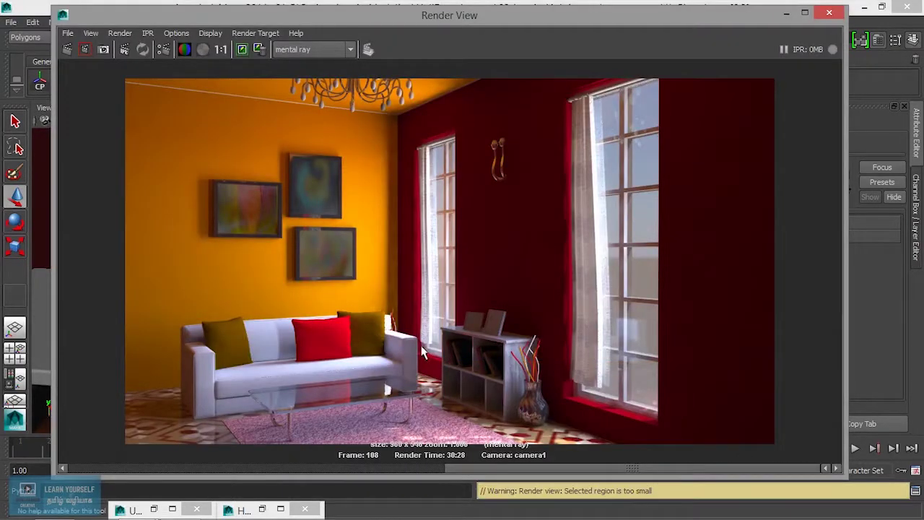